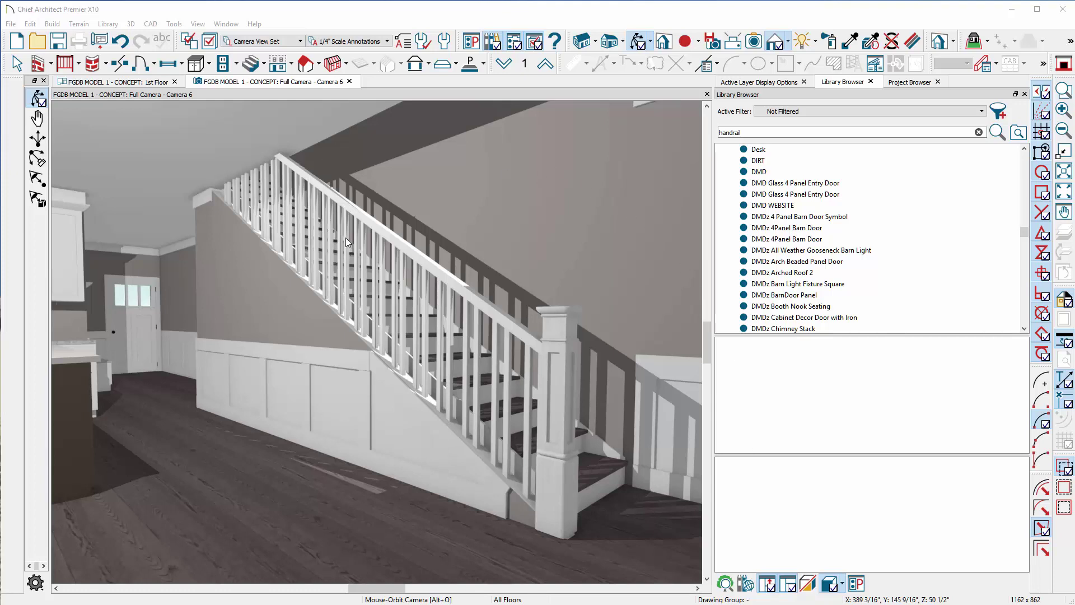
Step: Select a baluster and the handrail of the existing railing, then move the camera closer
key(space)
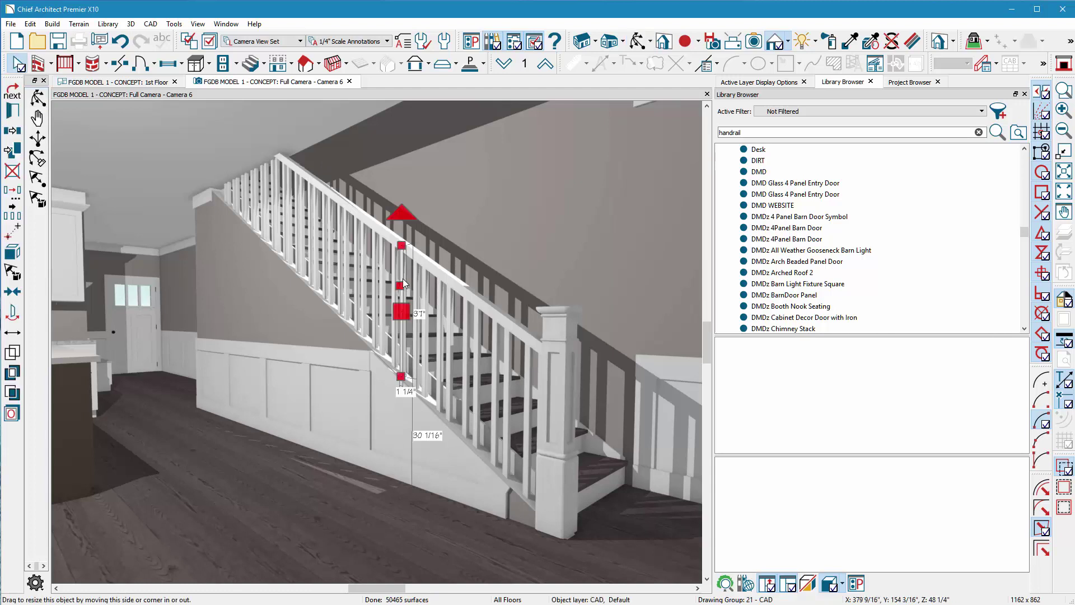
click(424, 287)
click(431, 273)
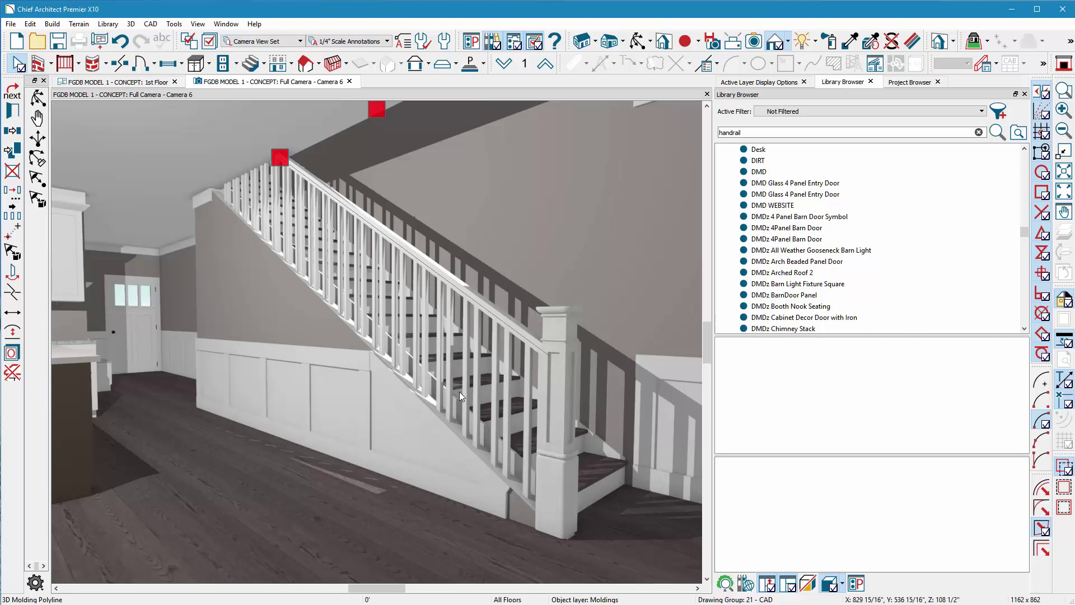
key(space)
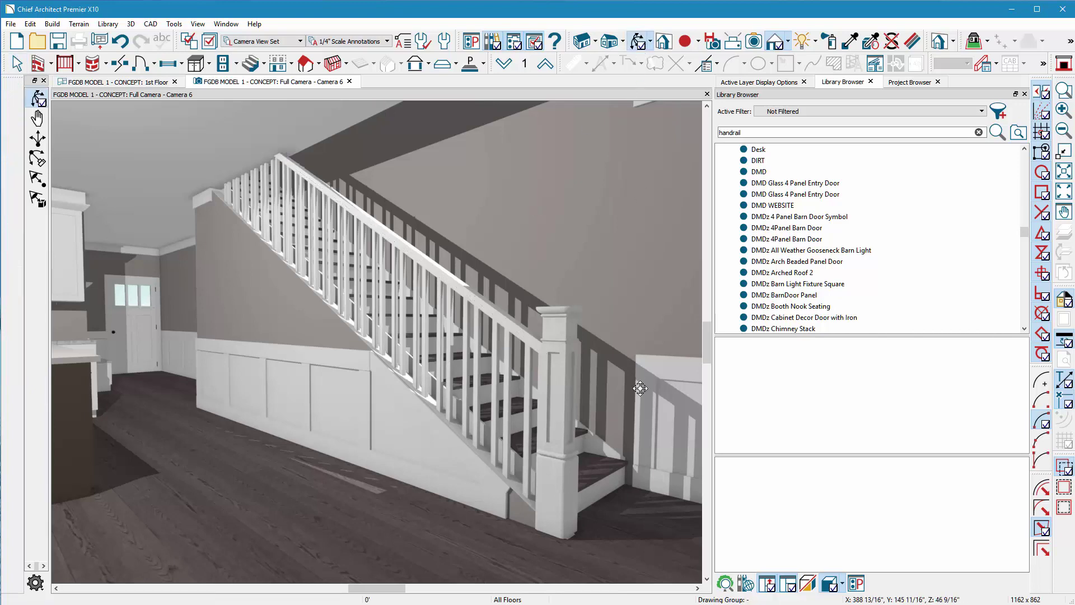
drag(545, 186, 406, 274)
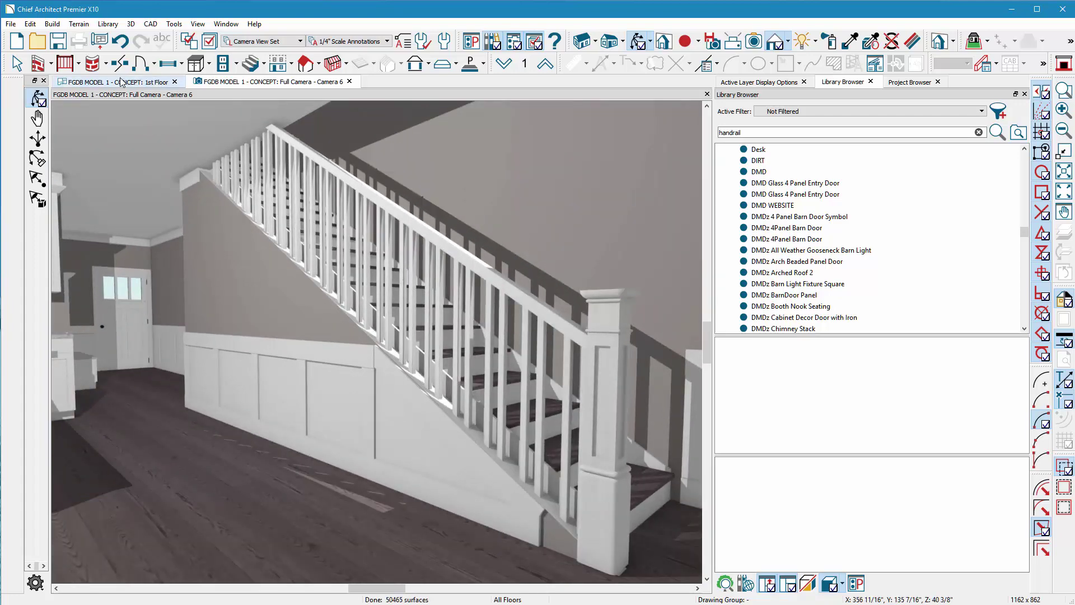
Step: Draw a straight stair beside the existing one on 1st Floor and aim a Full Camera at it
click(148, 81)
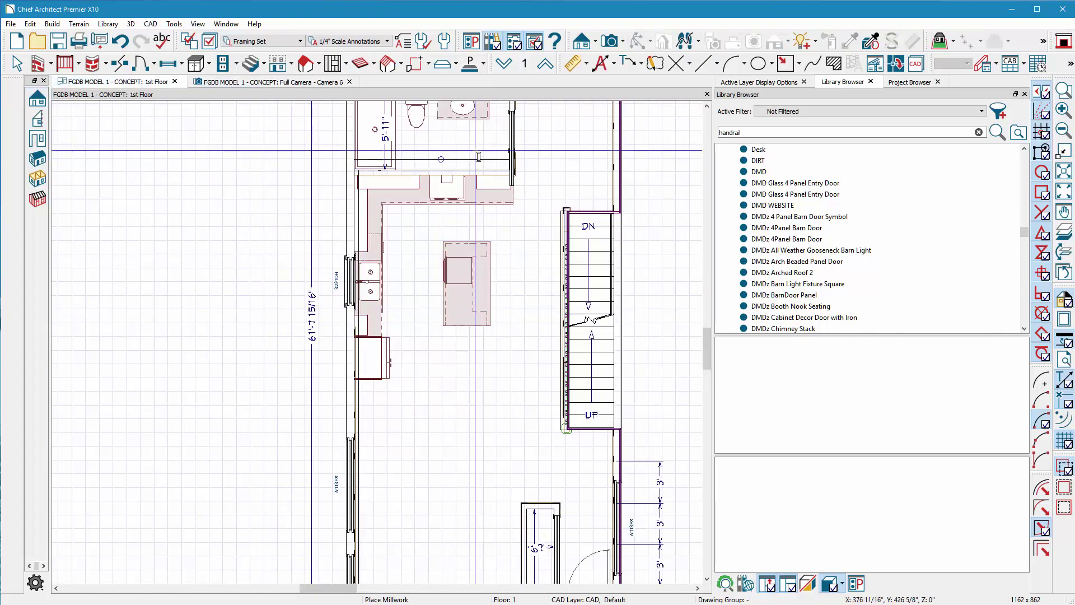
click(251, 63)
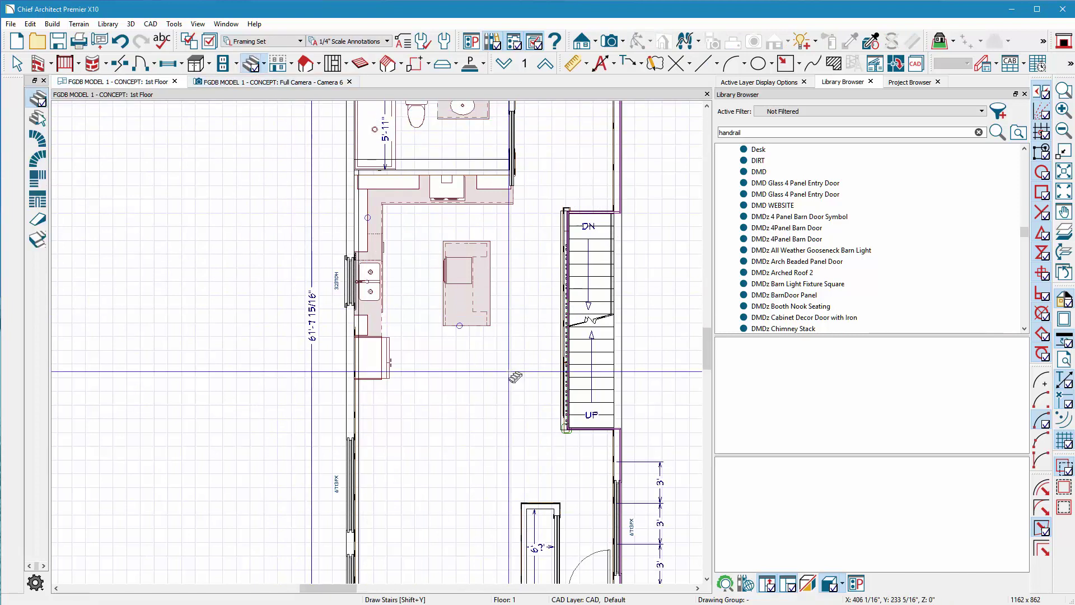
scroll(516, 376, up, 2)
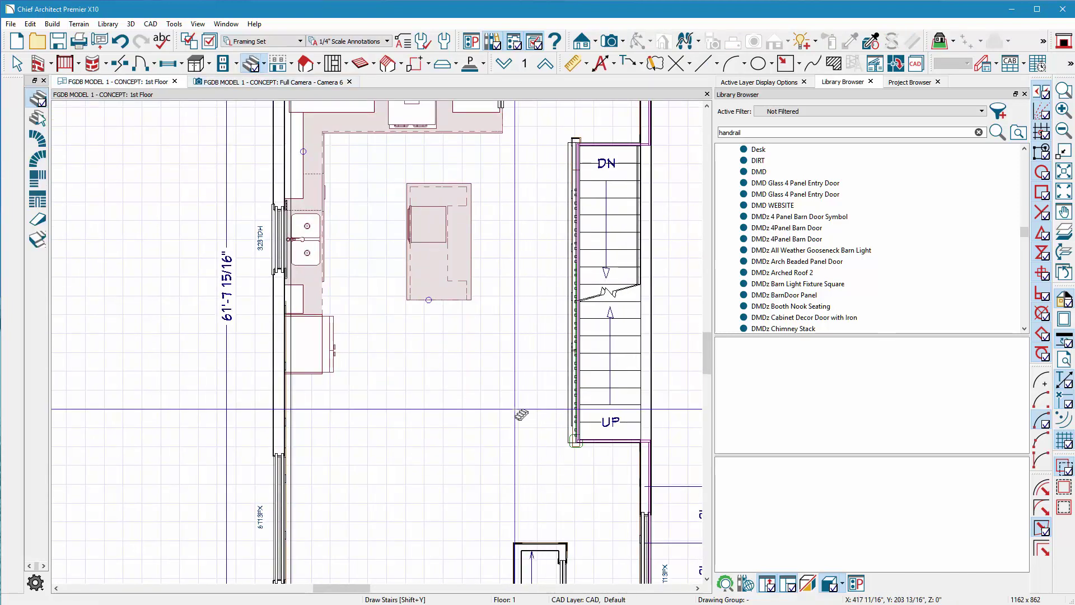
drag(517, 440, 520, 226)
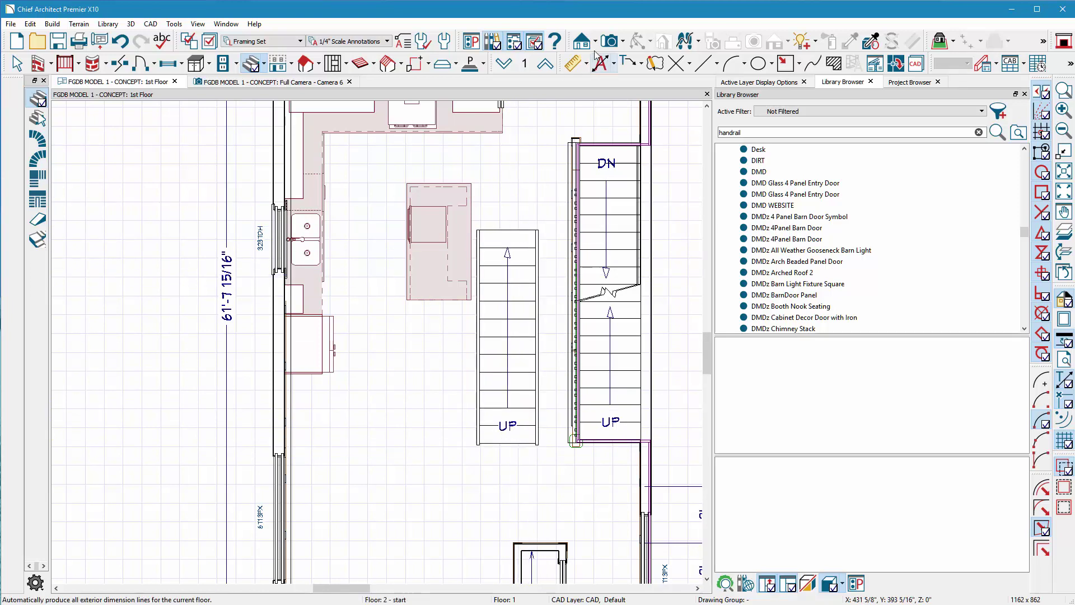
click(608, 41)
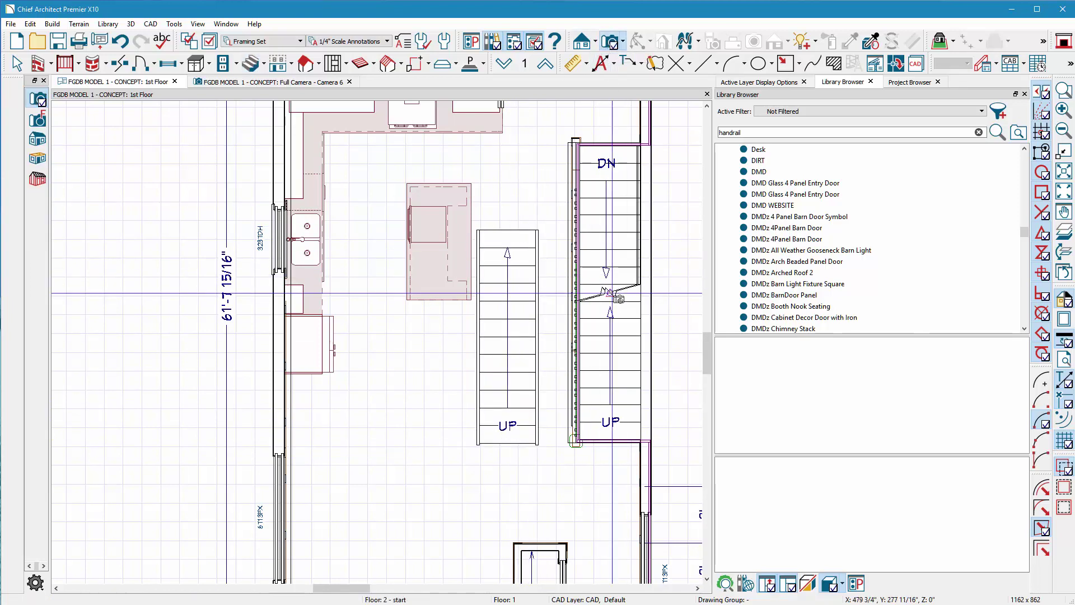
drag(348, 532, 397, 485)
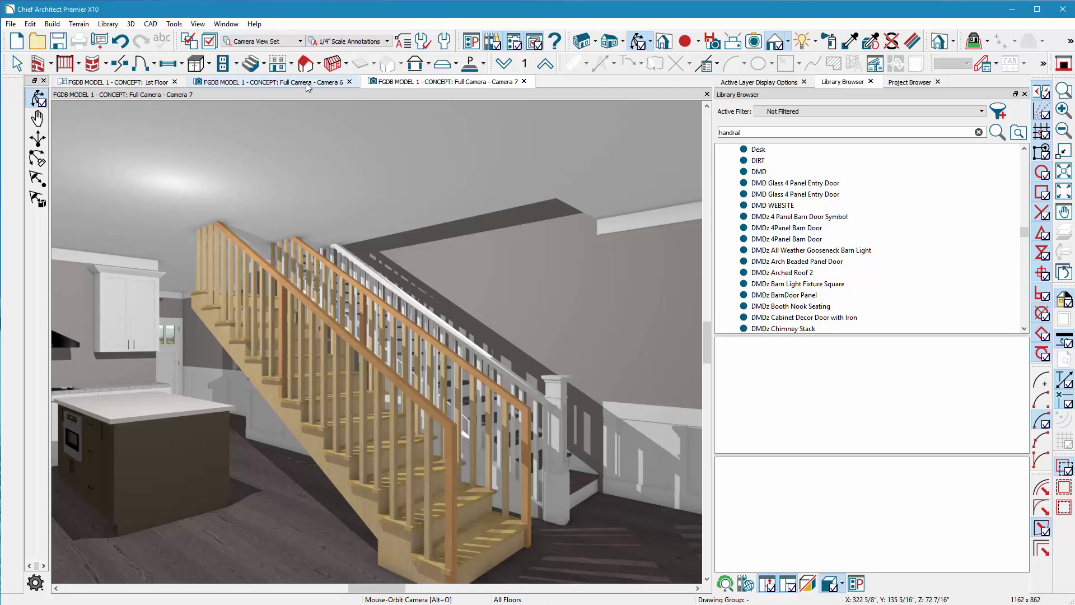
Step: In a new plan, draw one horizontal exterior wall and cut a section line through it
click(17, 41)
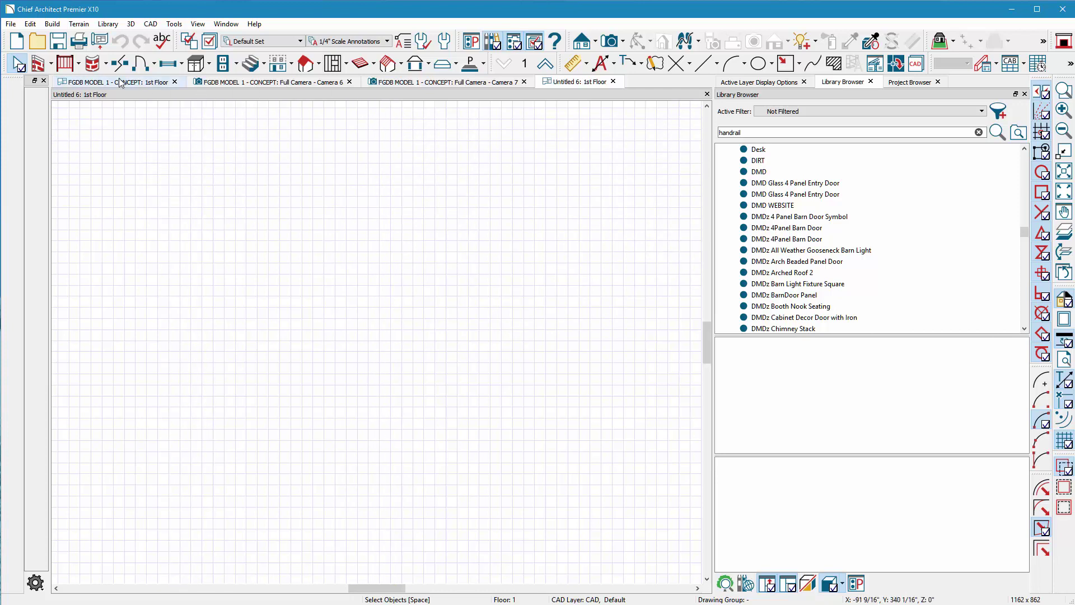
click(38, 63)
drag(576, 302, 247, 302)
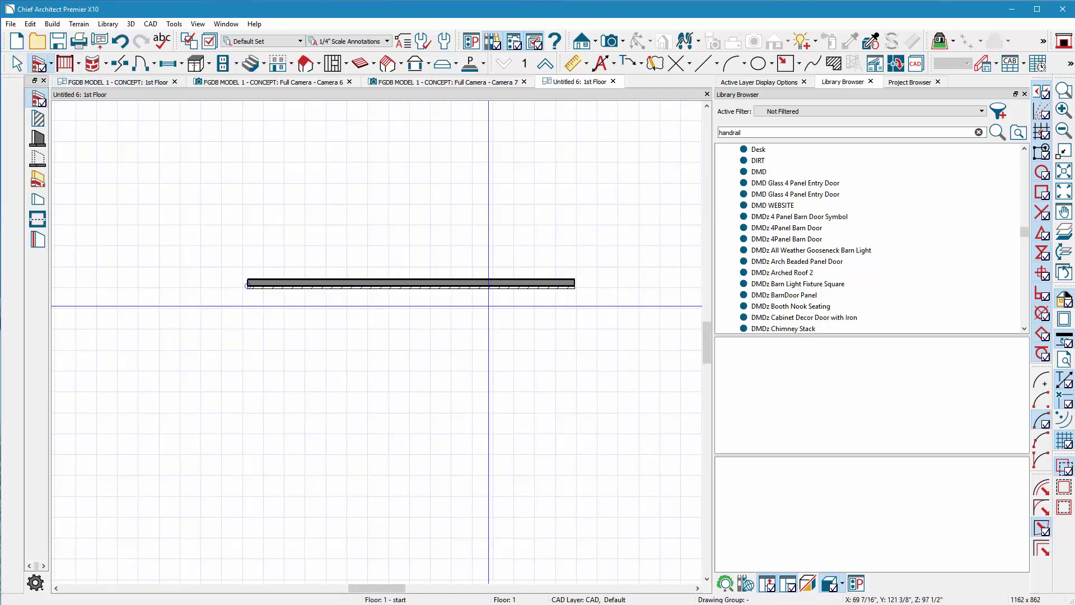
scroll(465, 303, up, 2)
click(580, 42)
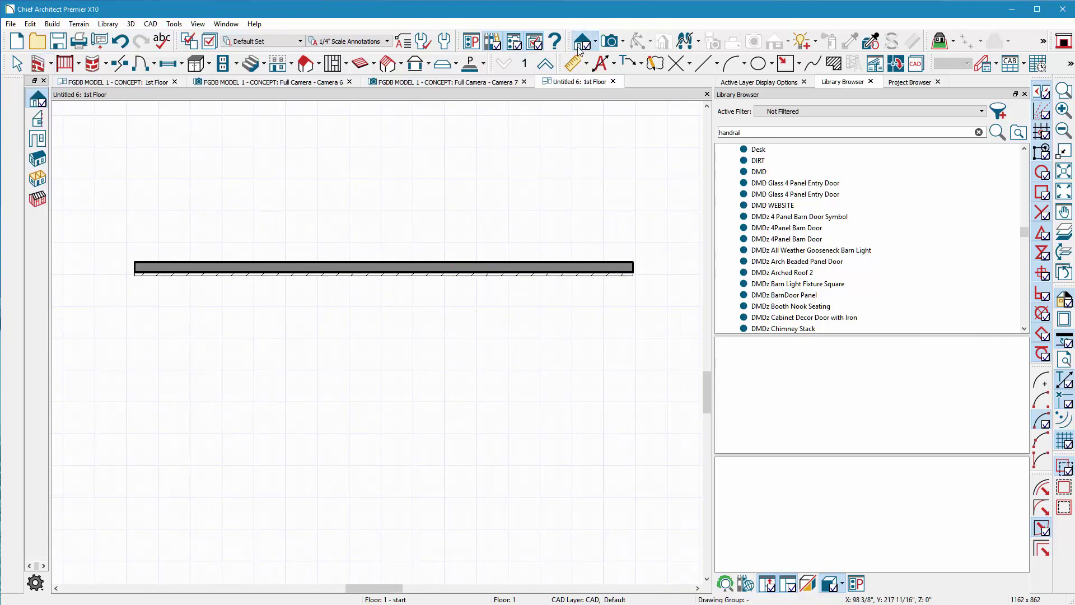
drag(385, 437, 403, 227)
Step: Draw a rectangular polyline solid and set its width to 1"
scroll(523, 204, down, 1)
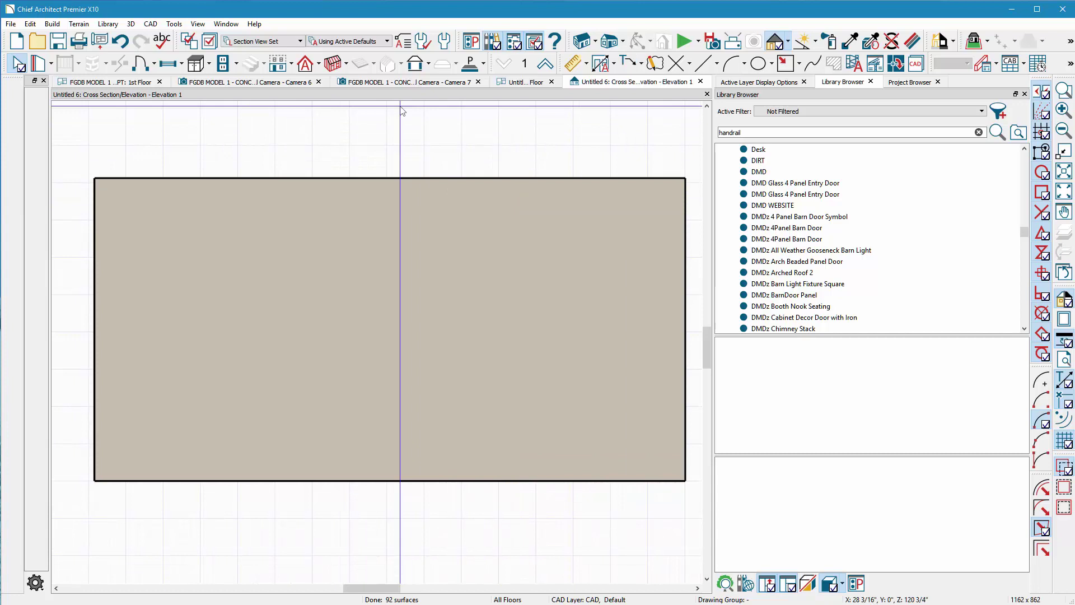
click(470, 65)
scroll(391, 420, up, 5)
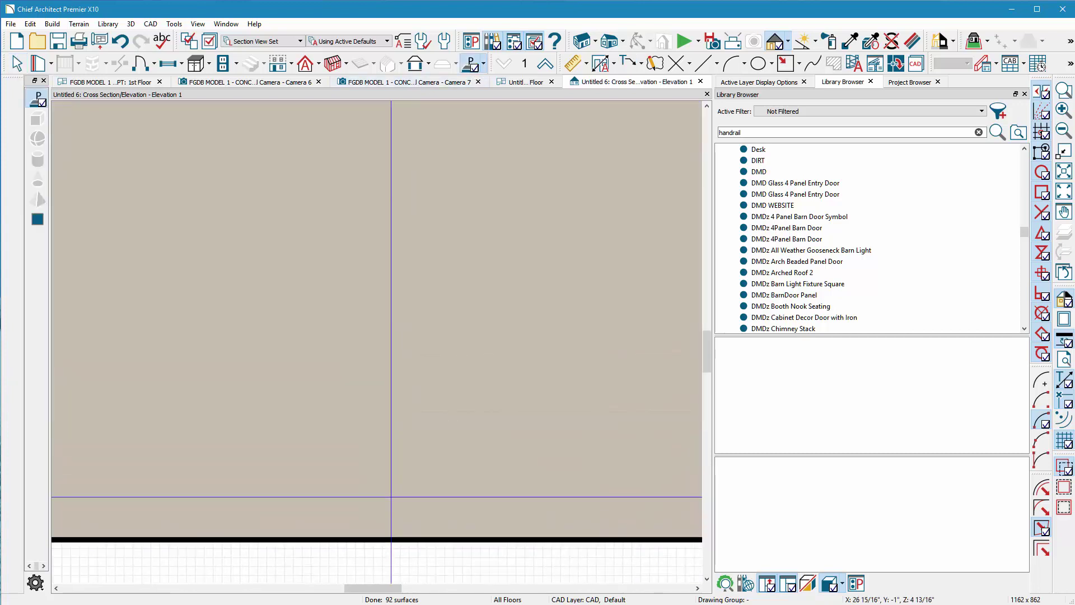
scroll(409, 405, up, 3)
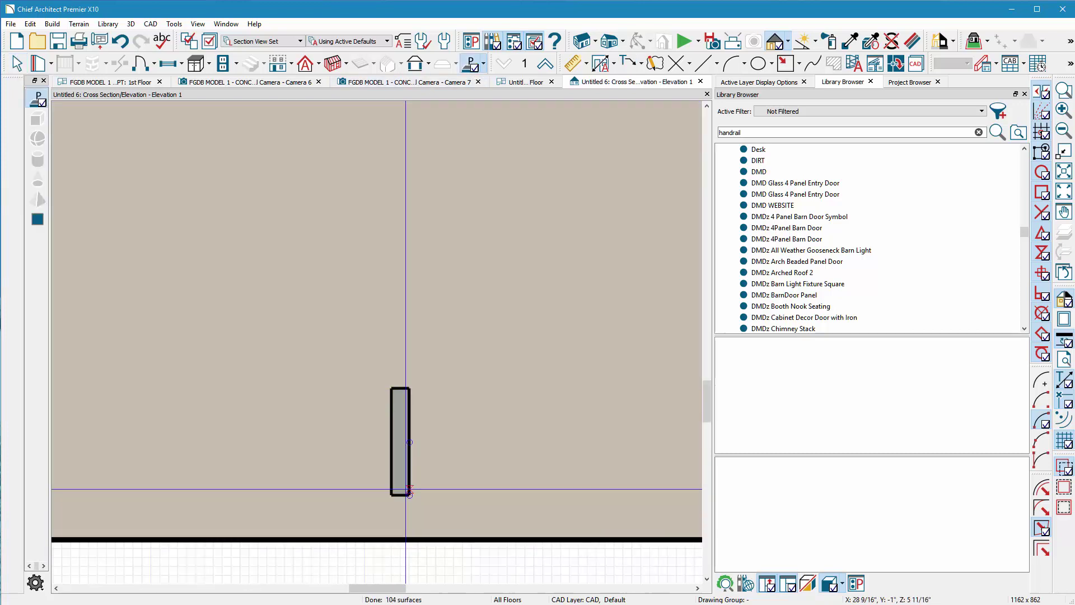
click(409, 426)
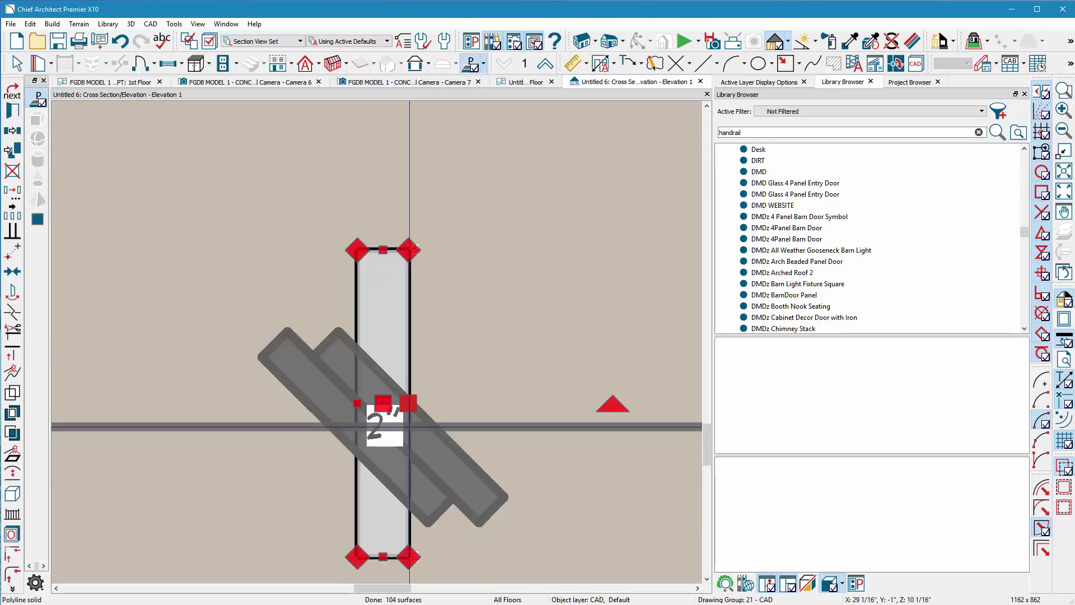
click(380, 430)
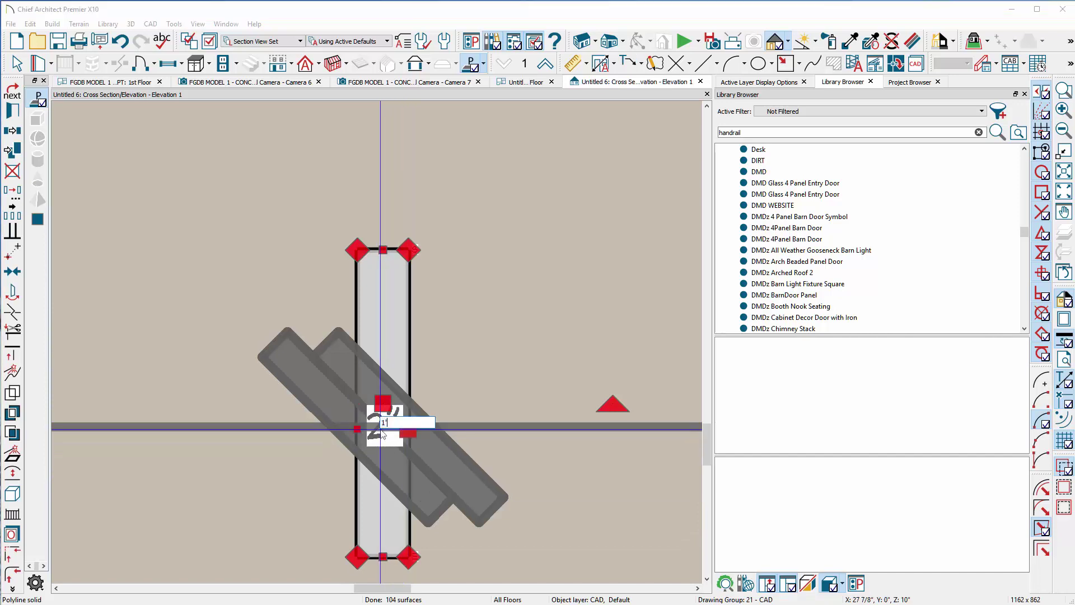
text(1')
key(Return)
click(509, 430)
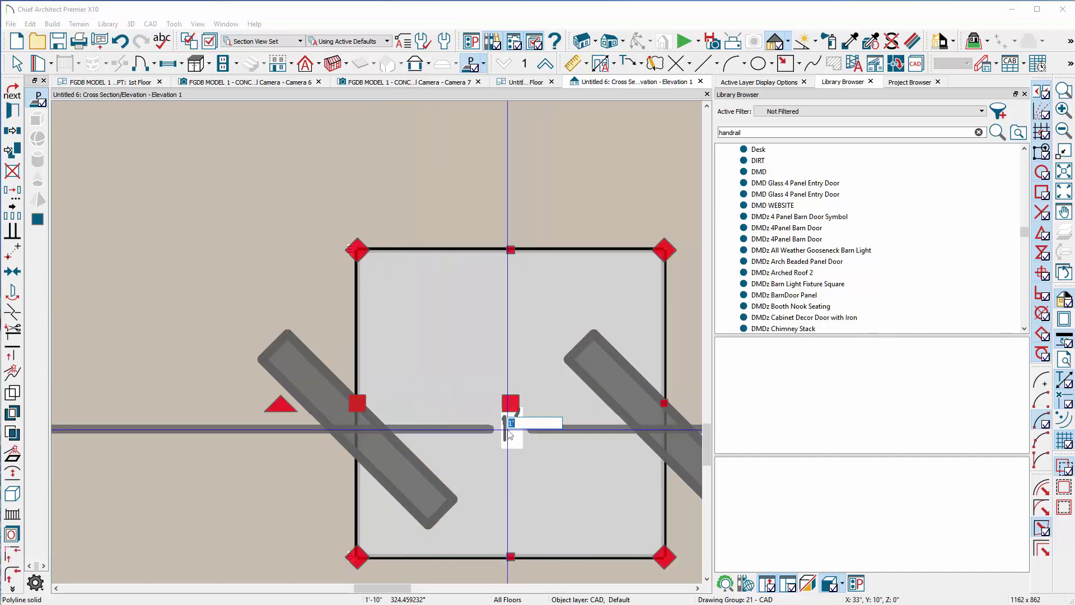
key(Return)
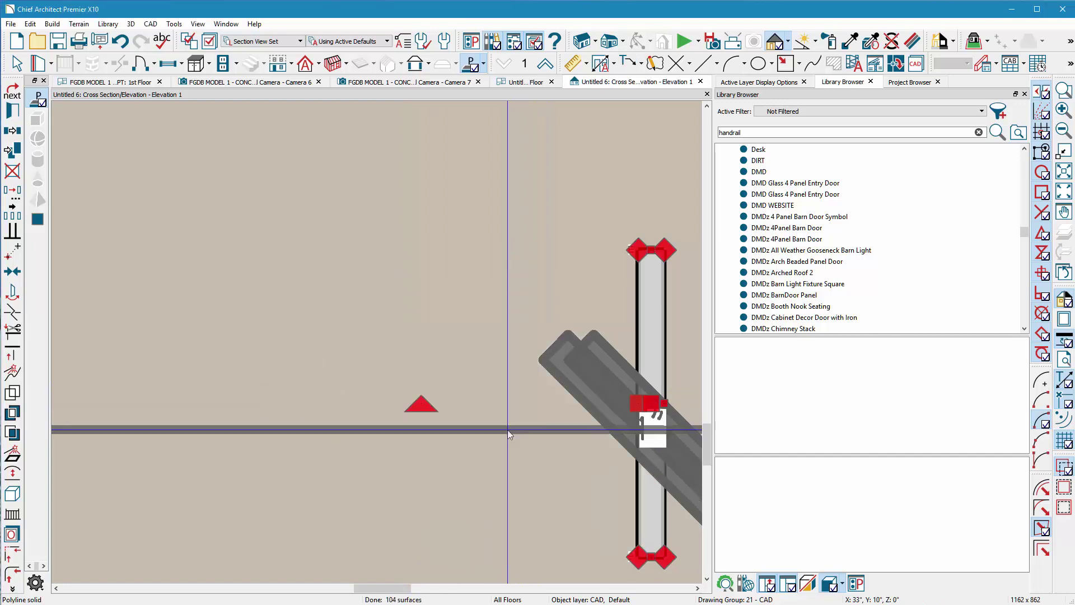
Step: Set the post's height dimension to 32"
scroll(308, 268, down, 2)
scroll(569, 325, up, 2)
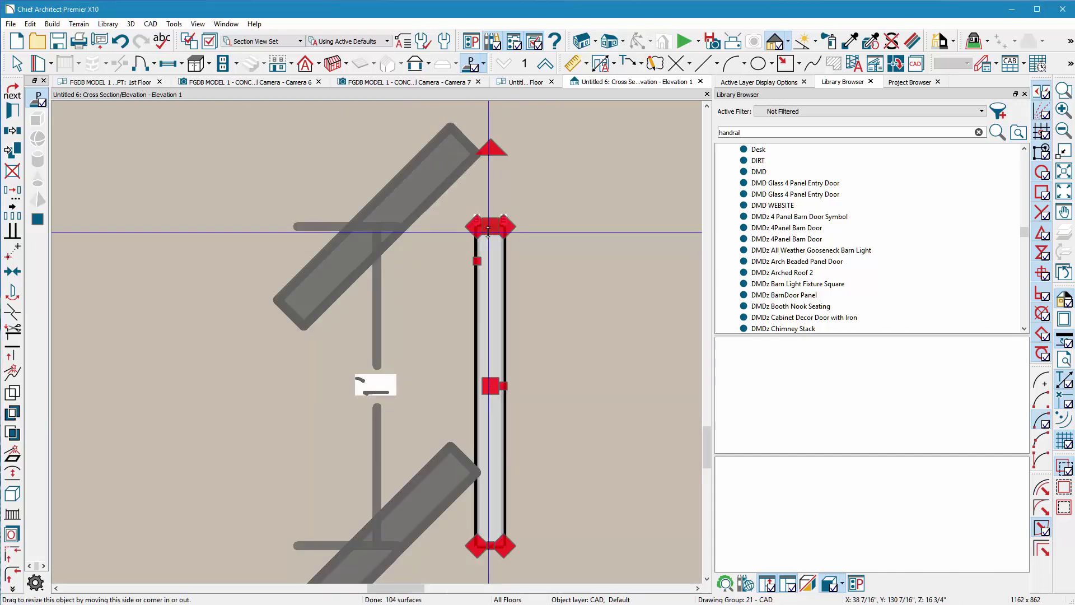
click(388, 393)
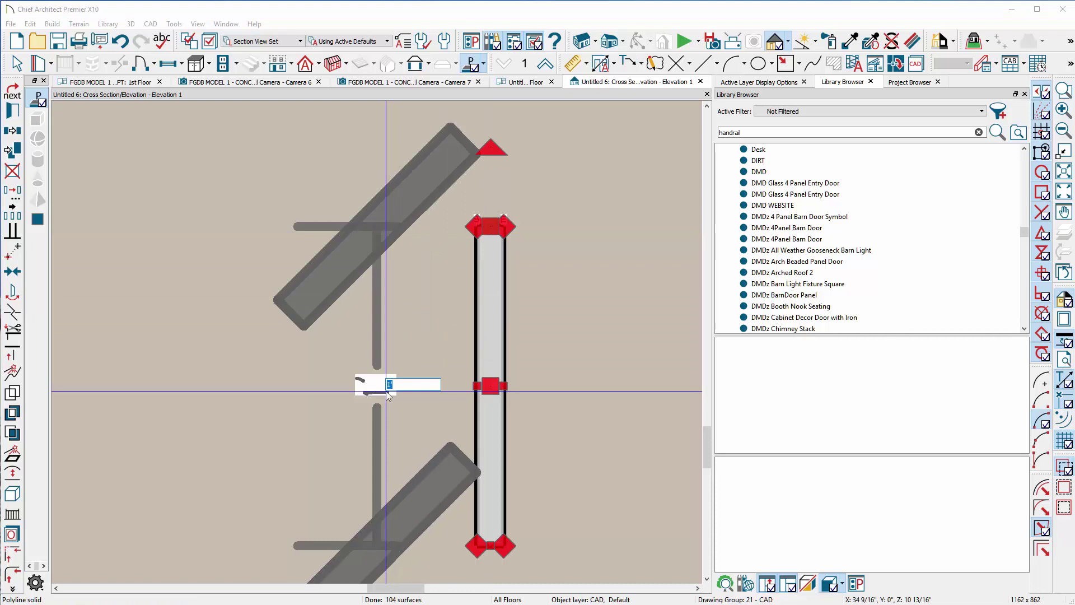
text(32)
key(Return)
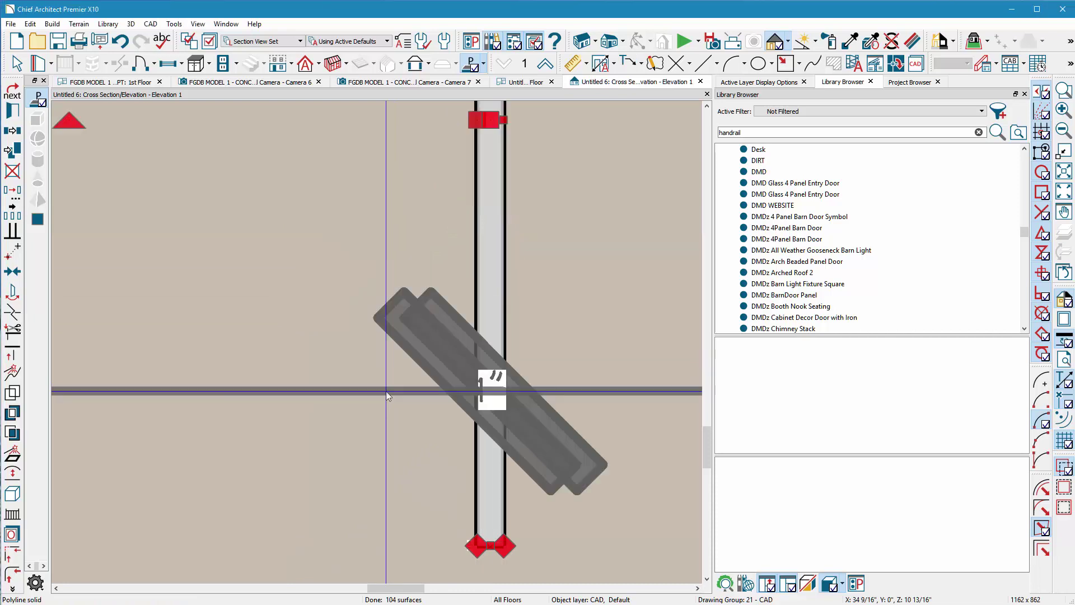
scroll(359, 405, down, 3)
scroll(359, 405, up, 1)
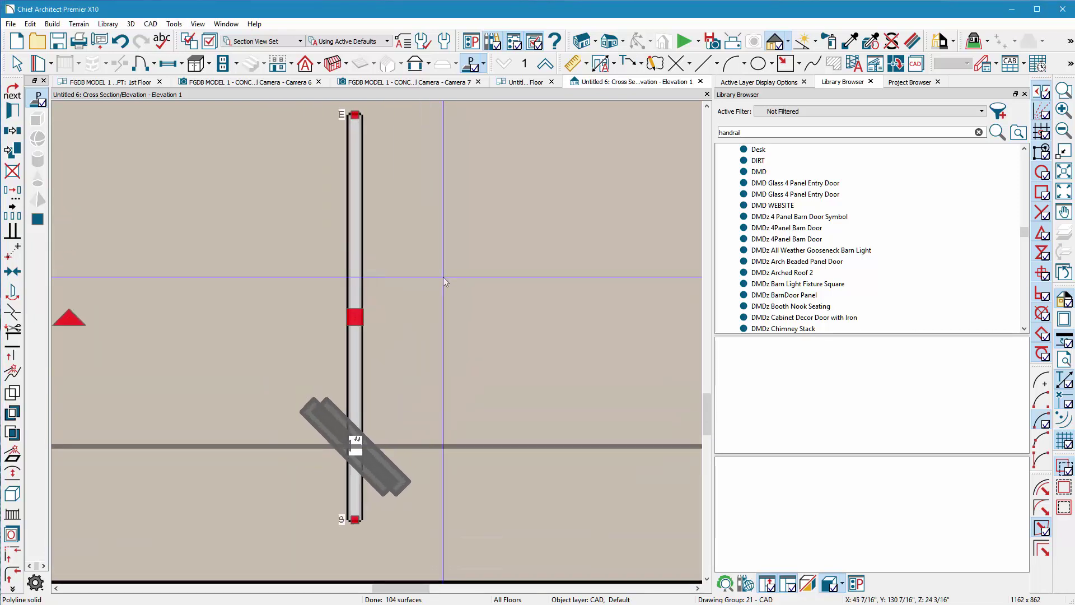
Step: Copy the post and place the copy just to the right of the original
click(14, 116)
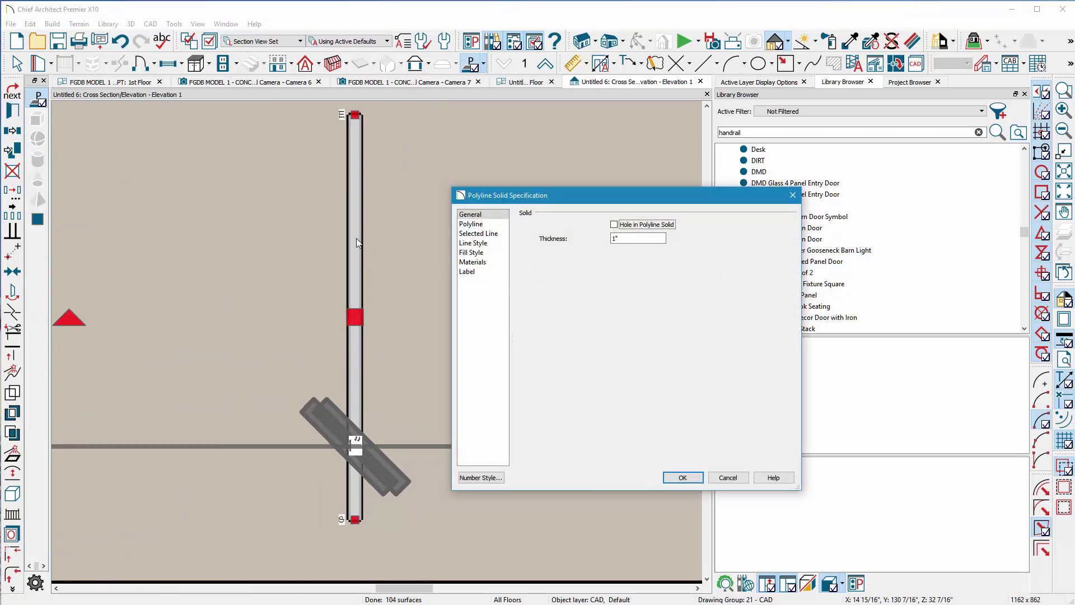
click(683, 477)
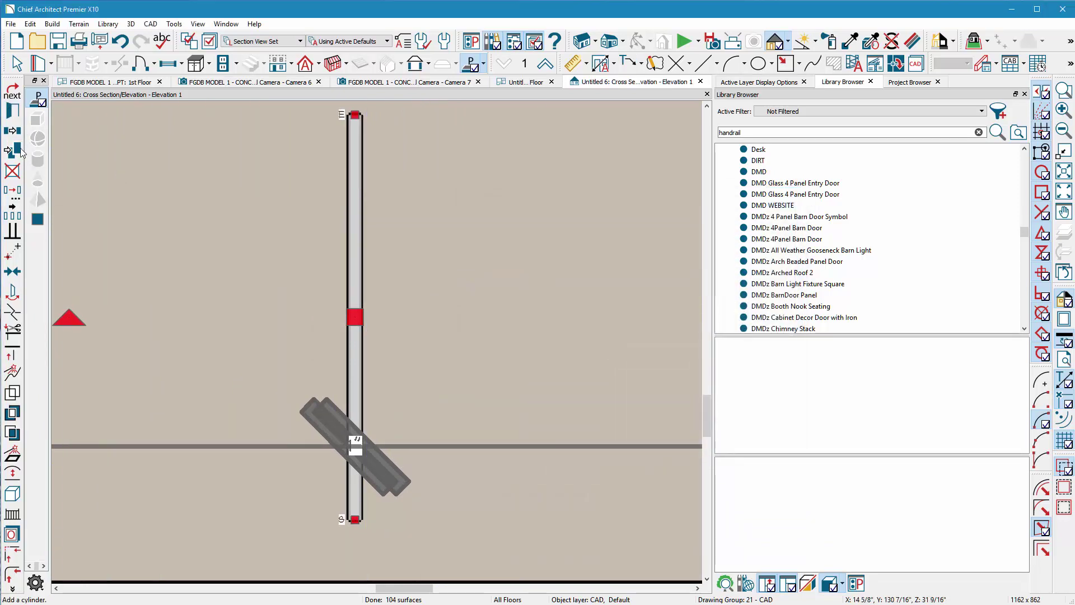
click(14, 150)
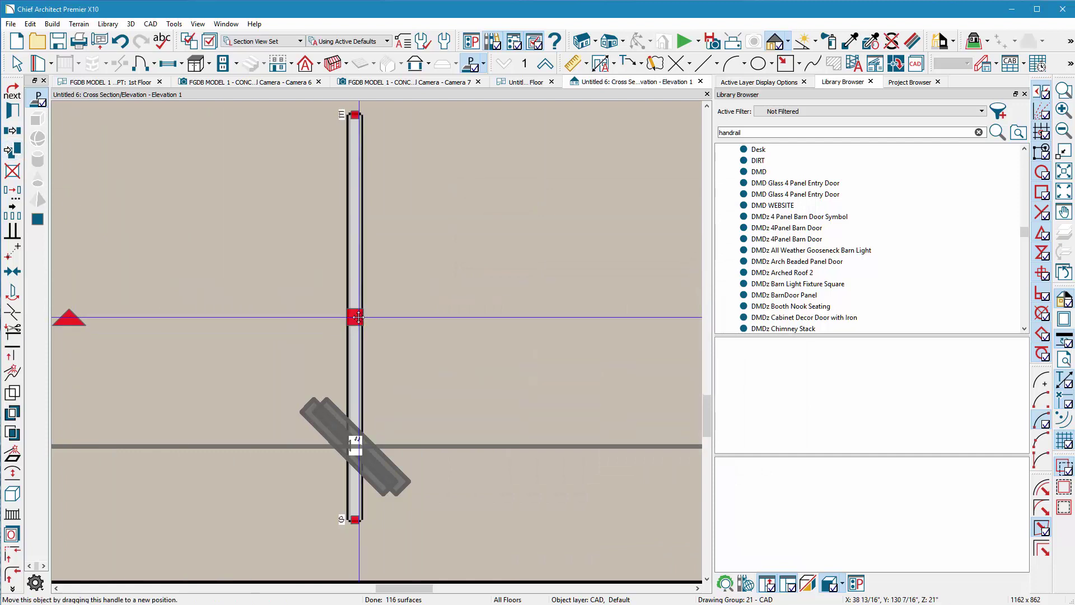
drag(355, 317, 388, 315)
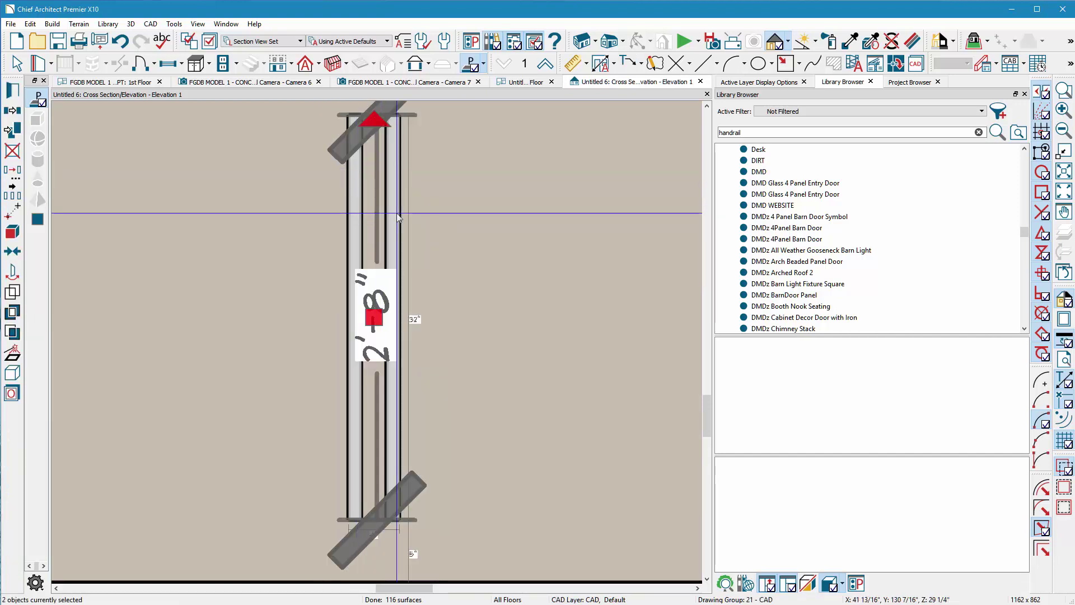
Step: Assign the Color - White plan material to the posts' polyline solid component
click(14, 91)
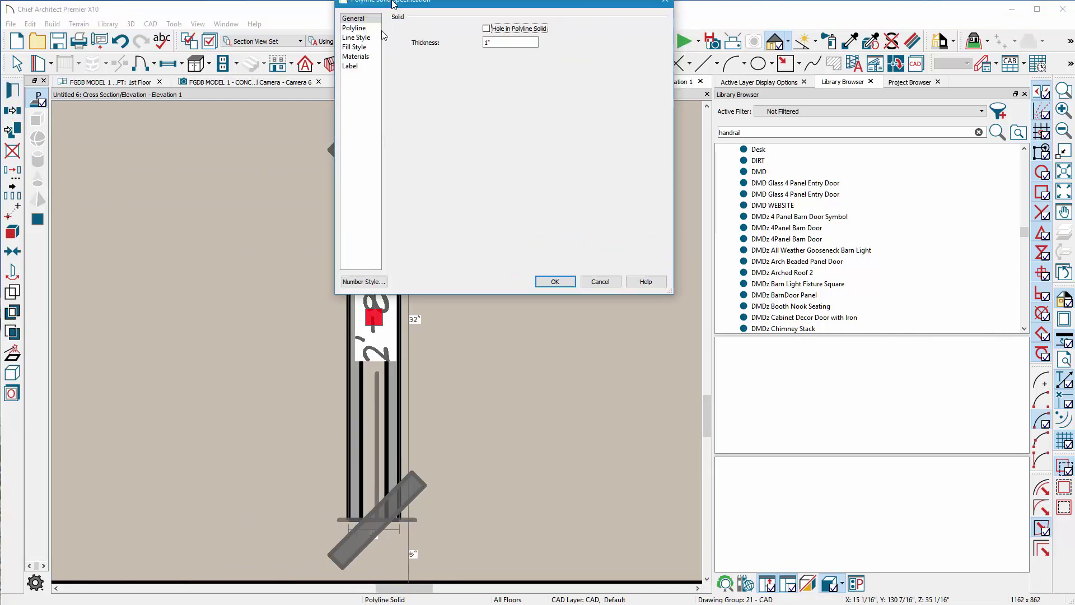
click(298, 171)
click(381, 158)
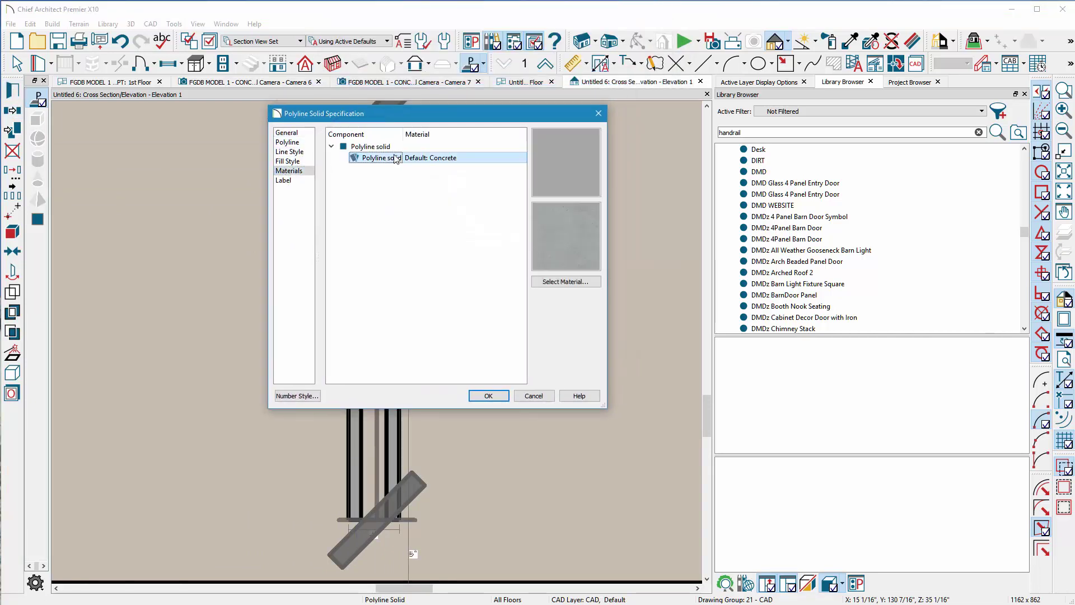
click(566, 282)
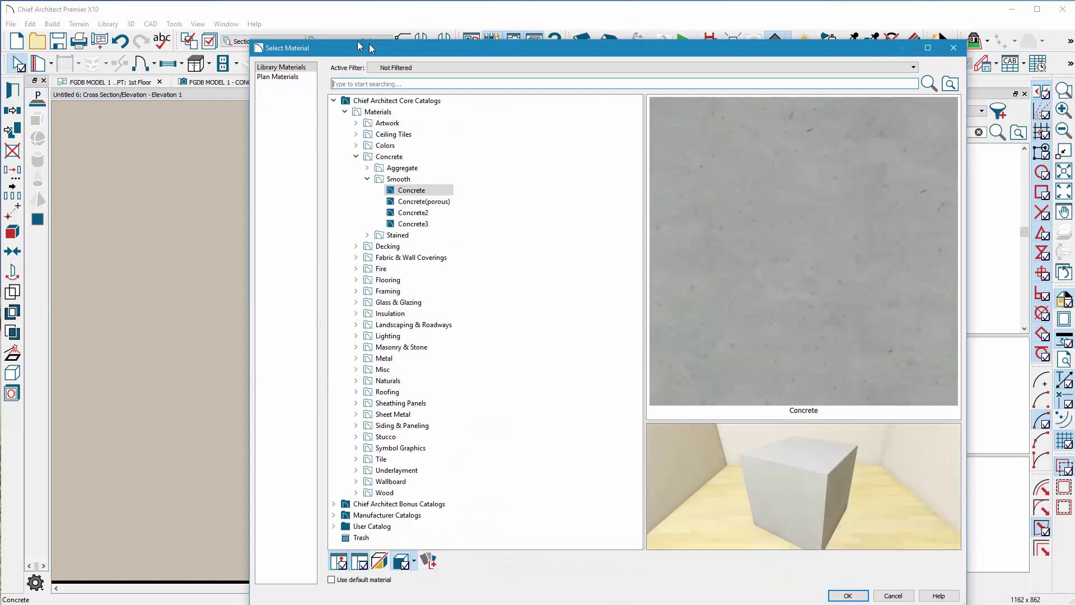
click(264, 72)
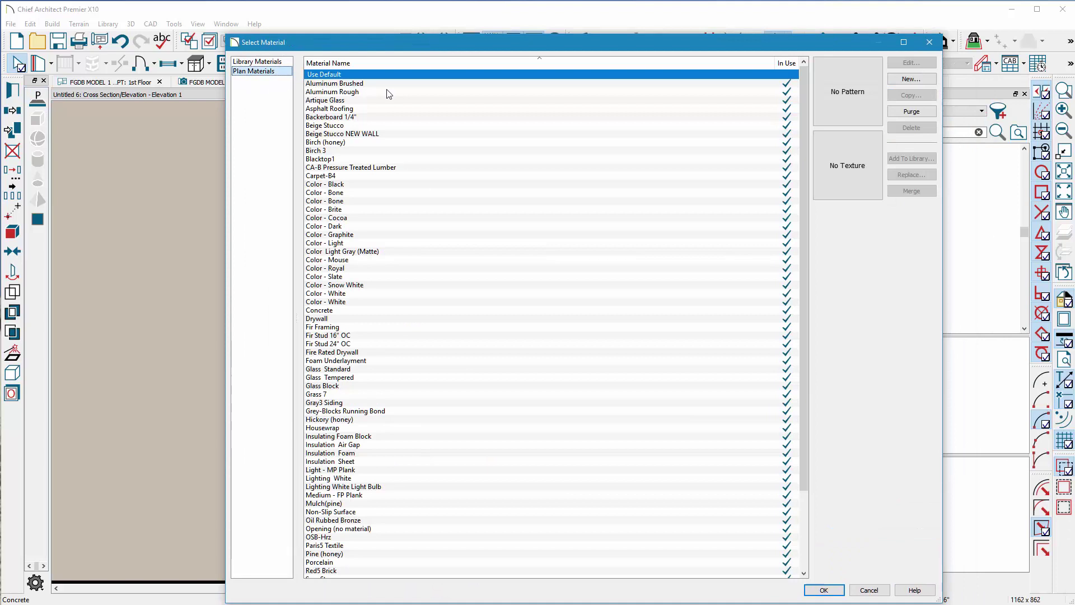
click(342, 294)
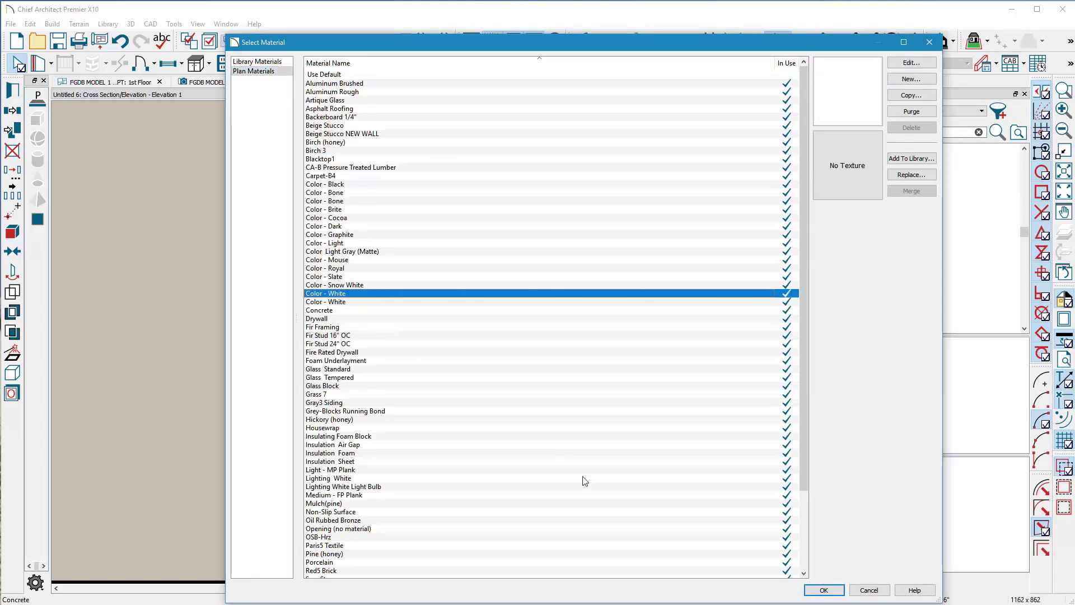
click(824, 590)
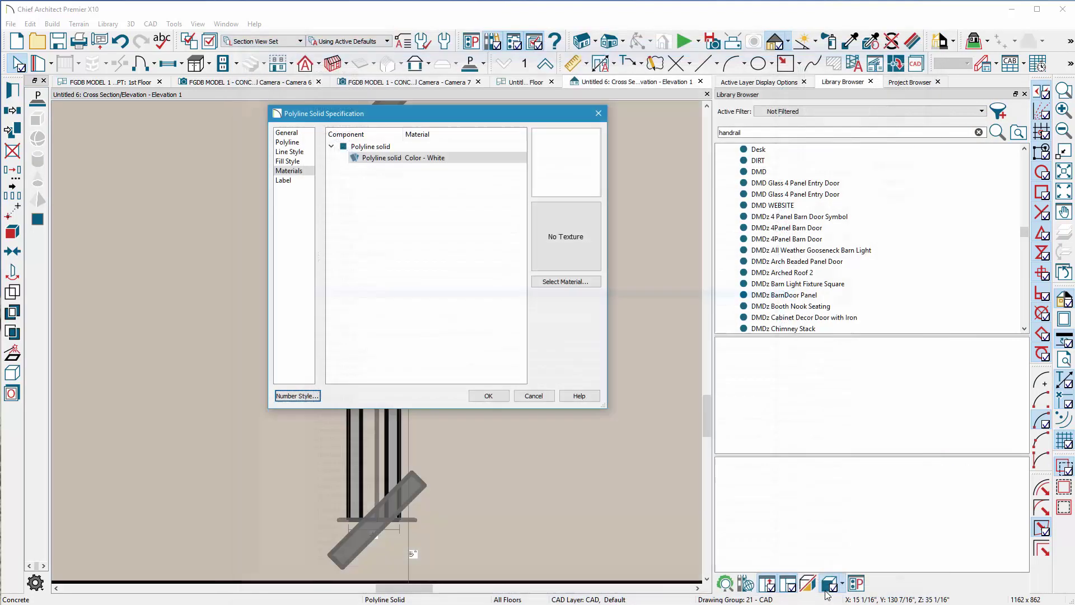
click(502, 393)
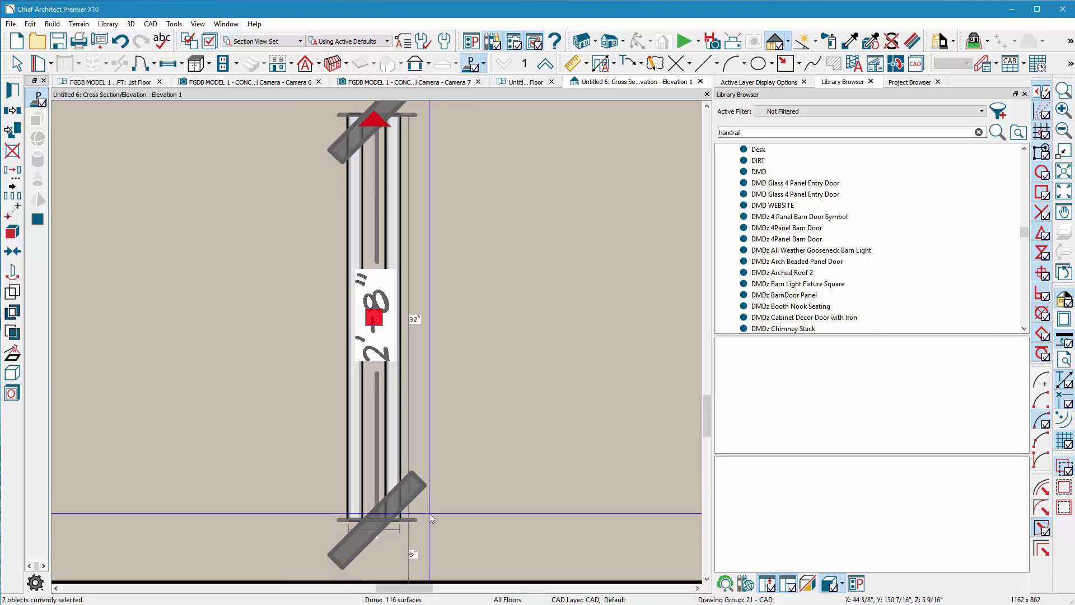
Step: Check the Camera 6 3D view, then return to the Elevation 1 drawing
click(251, 84)
scroll(624, 372, up, 5)
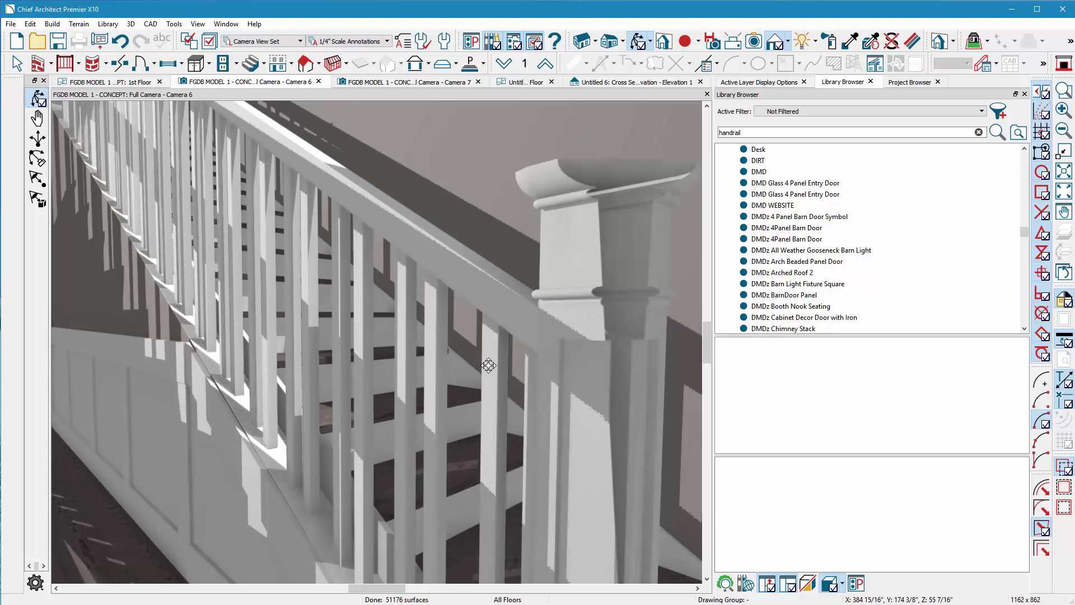
scroll(485, 341, down, 5)
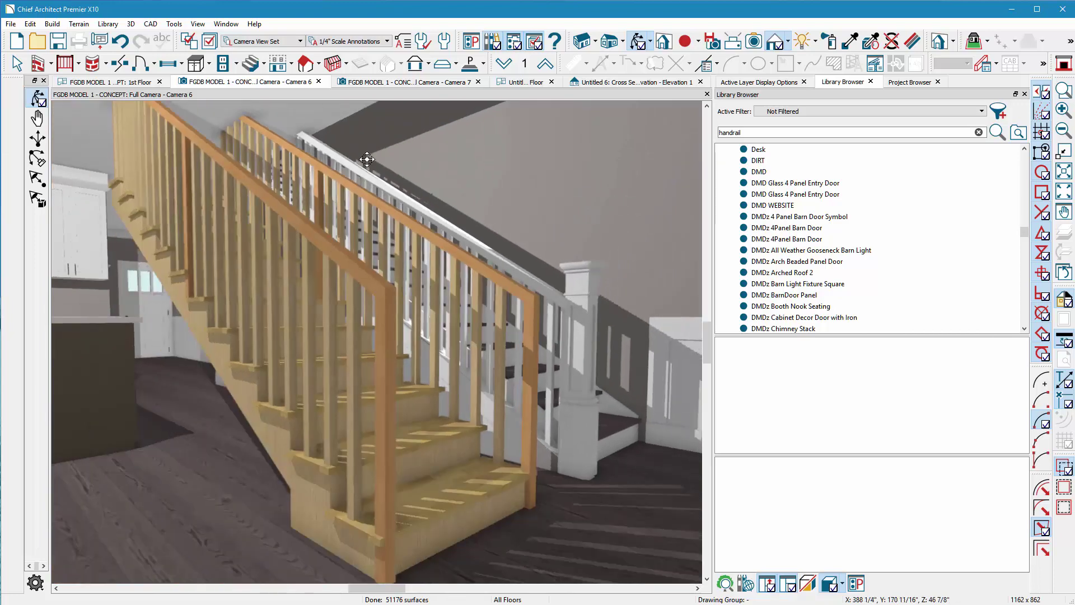
click(604, 84)
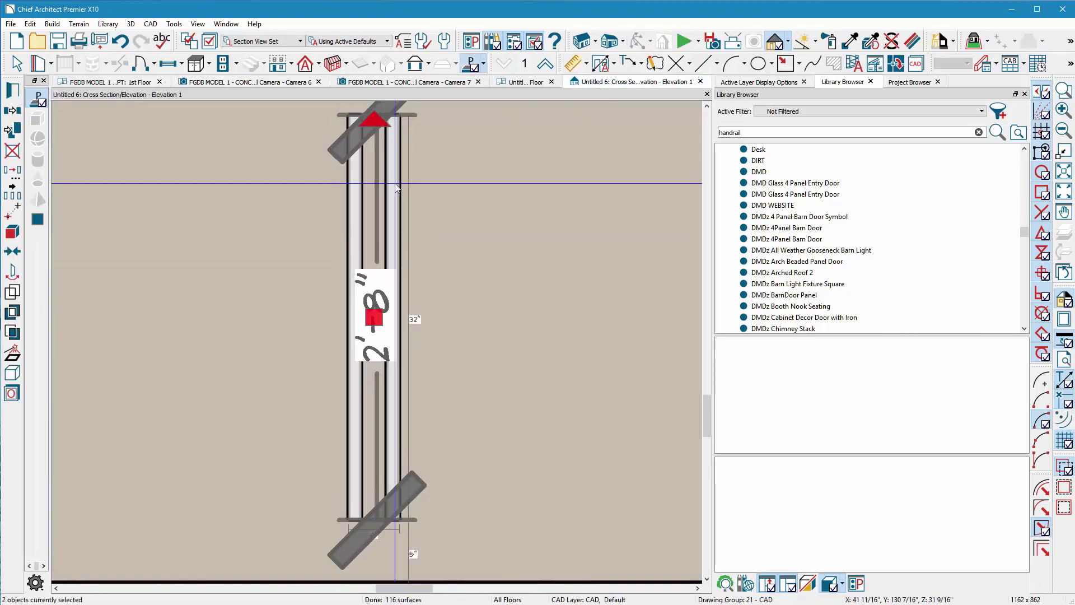
Step: Select the wall on the 1st Floor plan and delete it
click(524, 82)
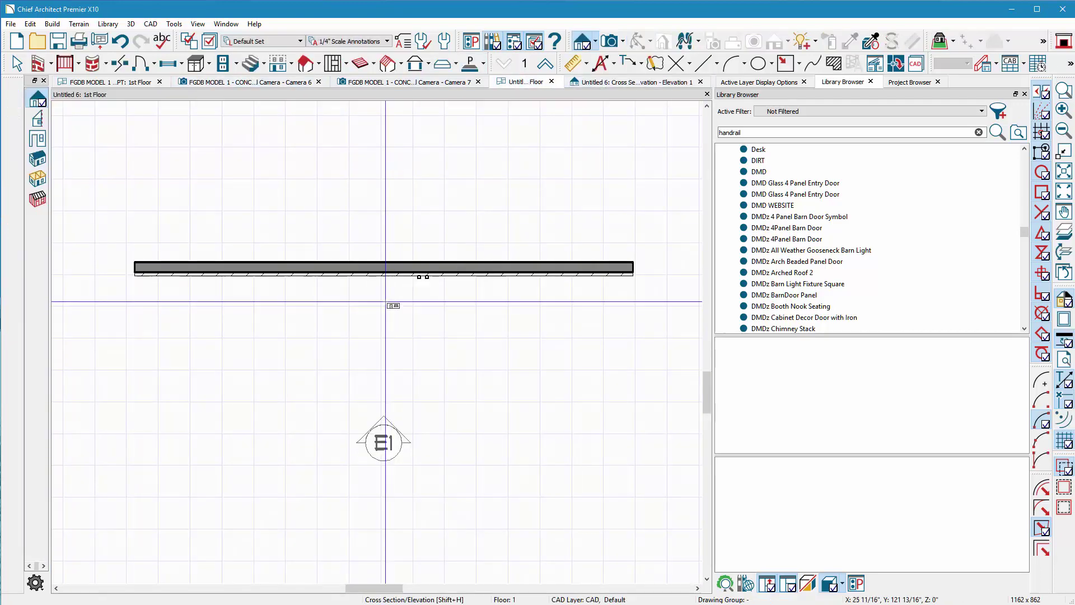
scroll(457, 274, up, 3)
click(411, 271)
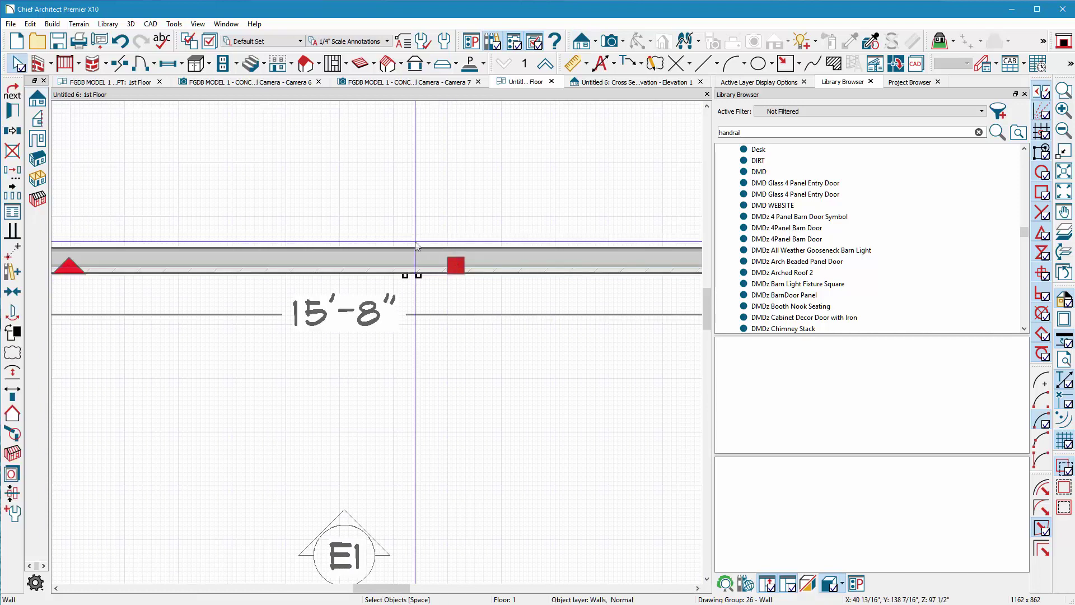
scroll(359, 221, down, 2)
key(Delete)
scroll(401, 264, up, 5)
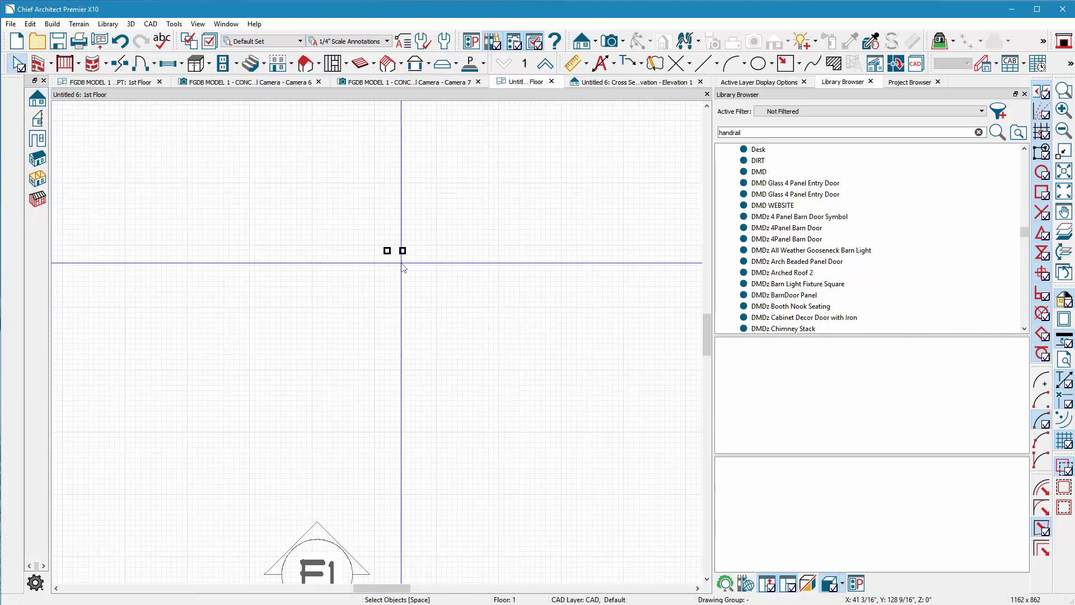
Step: Draw a Custom Countertop rectangle over the two square posts
scroll(367, 228, up, 2)
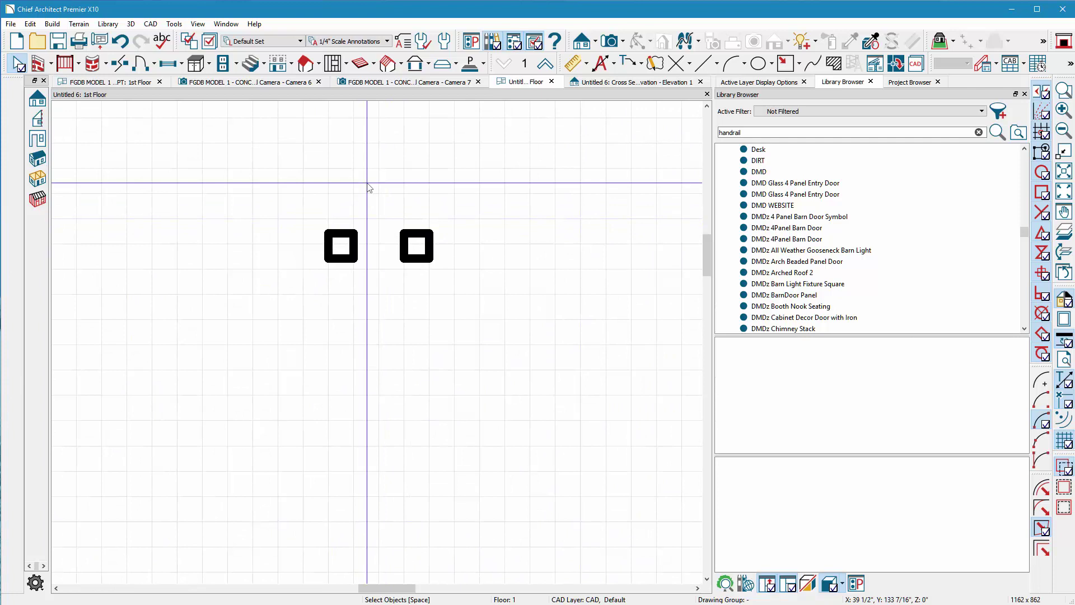
click(208, 63)
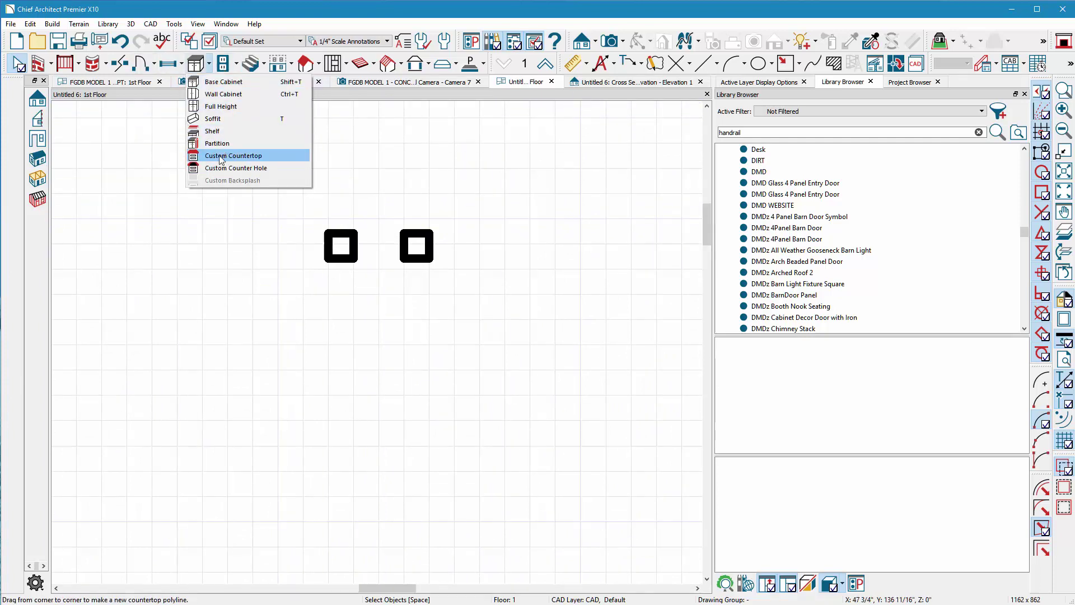
click(233, 155)
scroll(427, 218, up, 2)
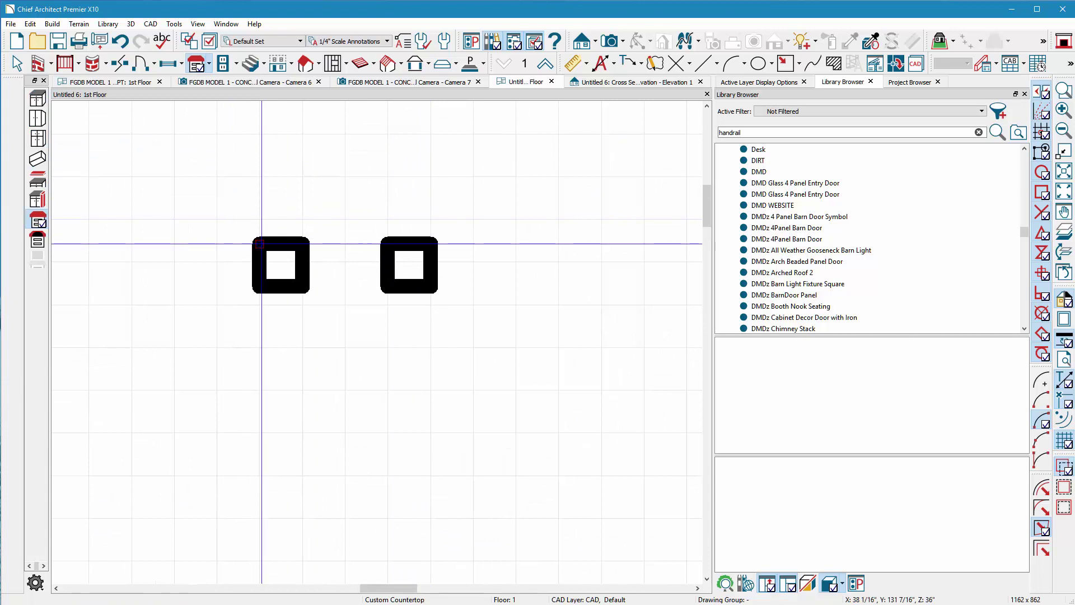
drag(260, 241, 491, 286)
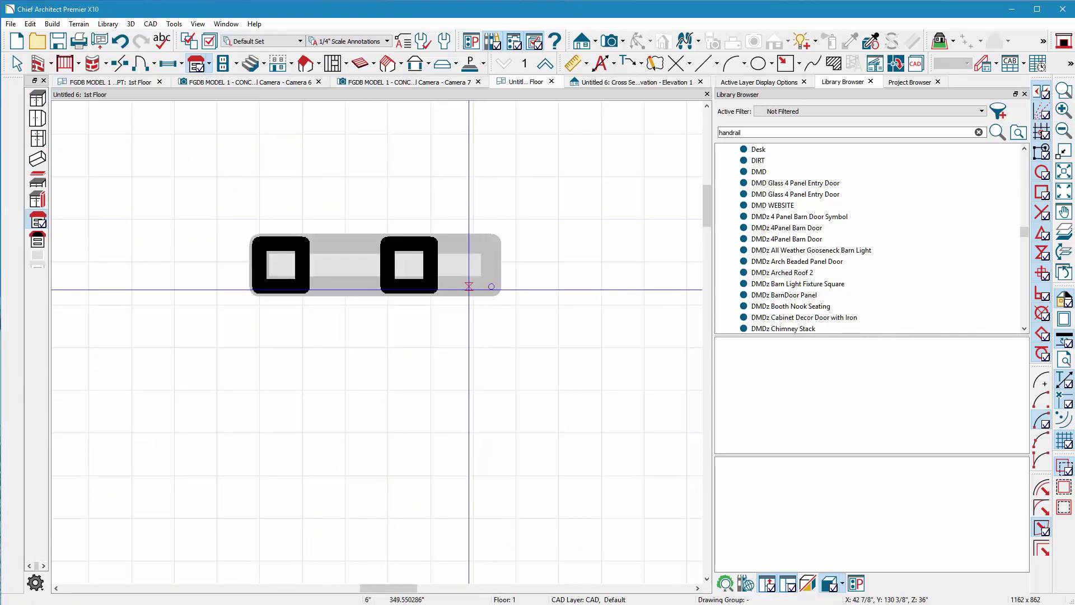
click(362, 268)
Step: Widen the countertop to the left and extend its top edge so it surrounds both posts
drag(259, 264, 192, 263)
mouse_move(328, 252)
mouse_down()
mouse_move(335, 220)
mouse_move(336, 265)
mouse_up()
scroll(347, 262, up, 2)
key(Escape)
scroll(442, 336, down, 1)
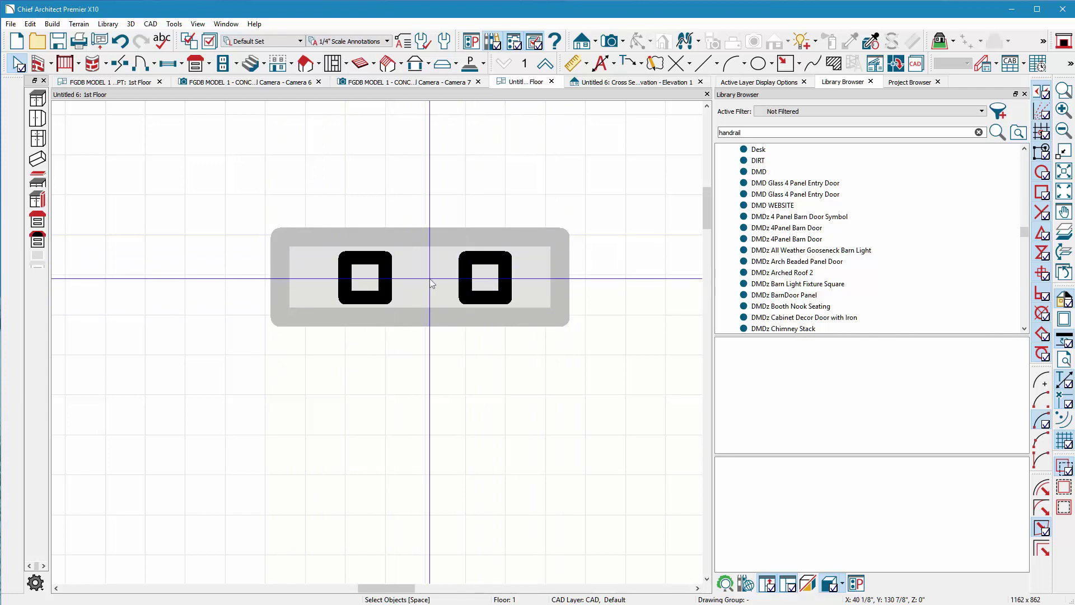
Step: Nudge the right square post slightly left within the countertop
click(362, 277)
scroll(385, 287, up, 1)
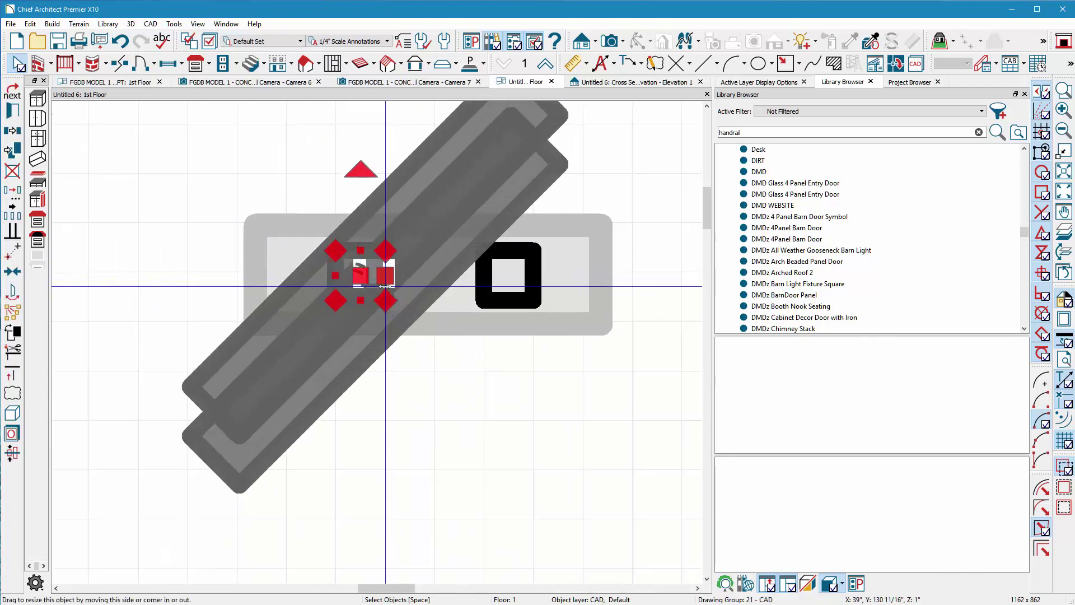
scroll(386, 287, up, 1)
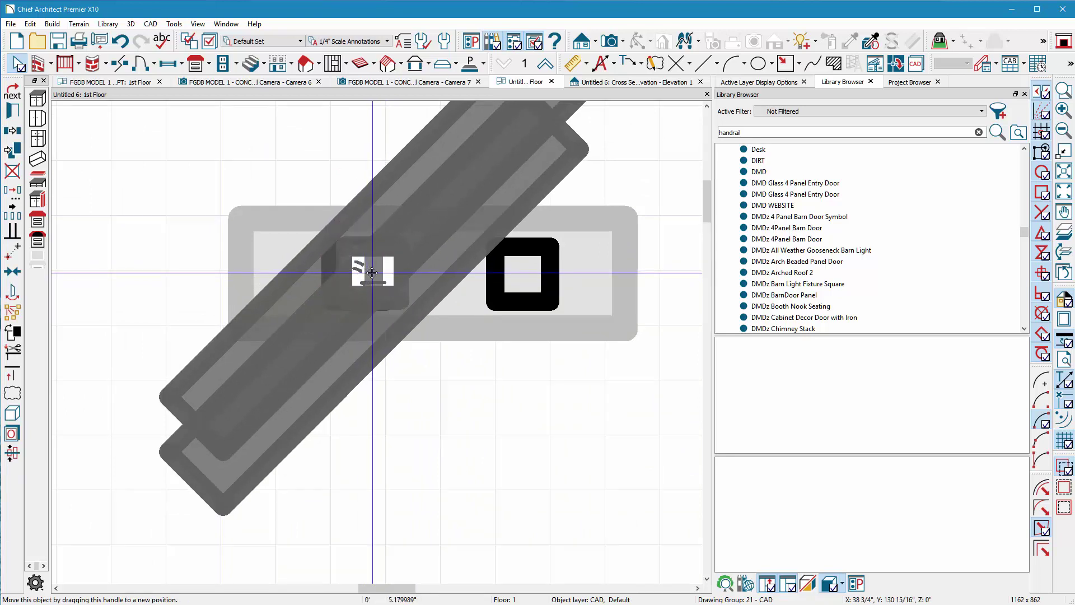
click(527, 273)
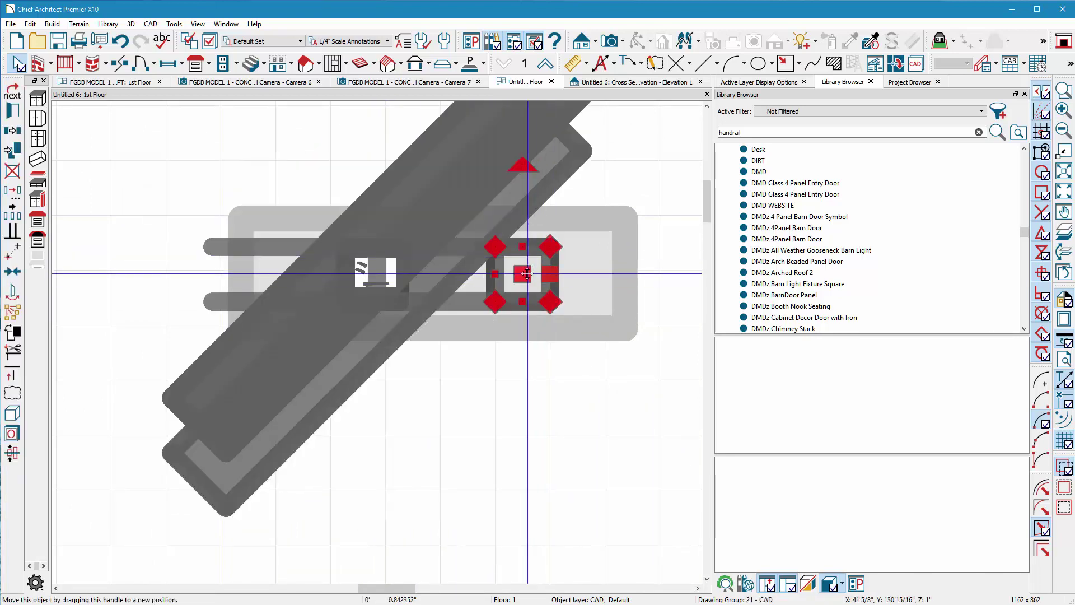
drag(527, 273, 511, 274)
scroll(326, 252, down, 3)
scroll(374, 262, up, 3)
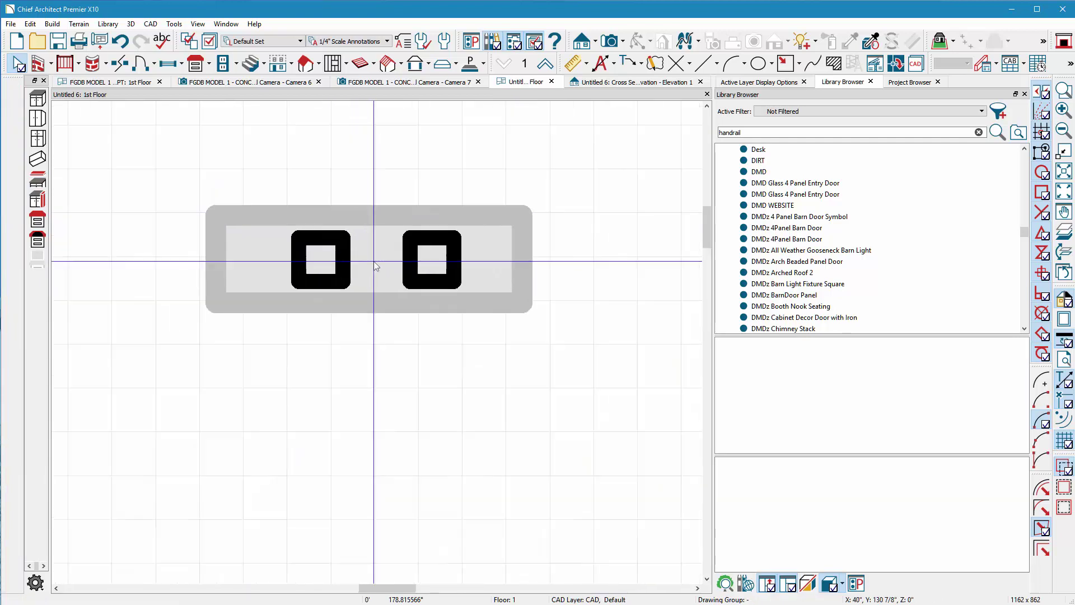
Step: Shift the left square post into its centred spot inside the countertop
click(348, 260)
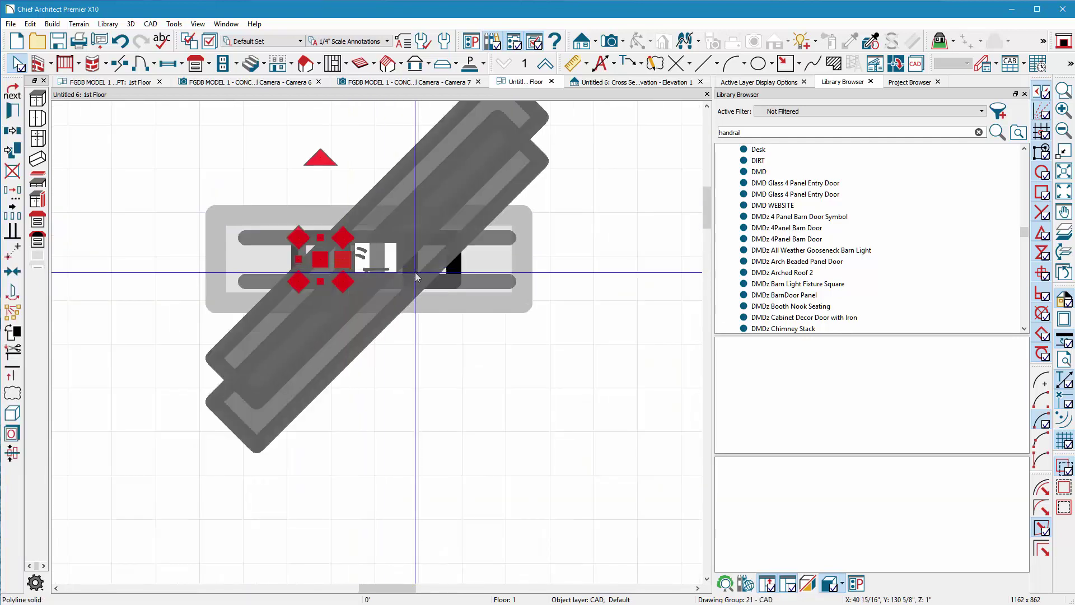
drag(372, 276, 371, 255)
click(552, 306)
scroll(552, 305, down, 2)
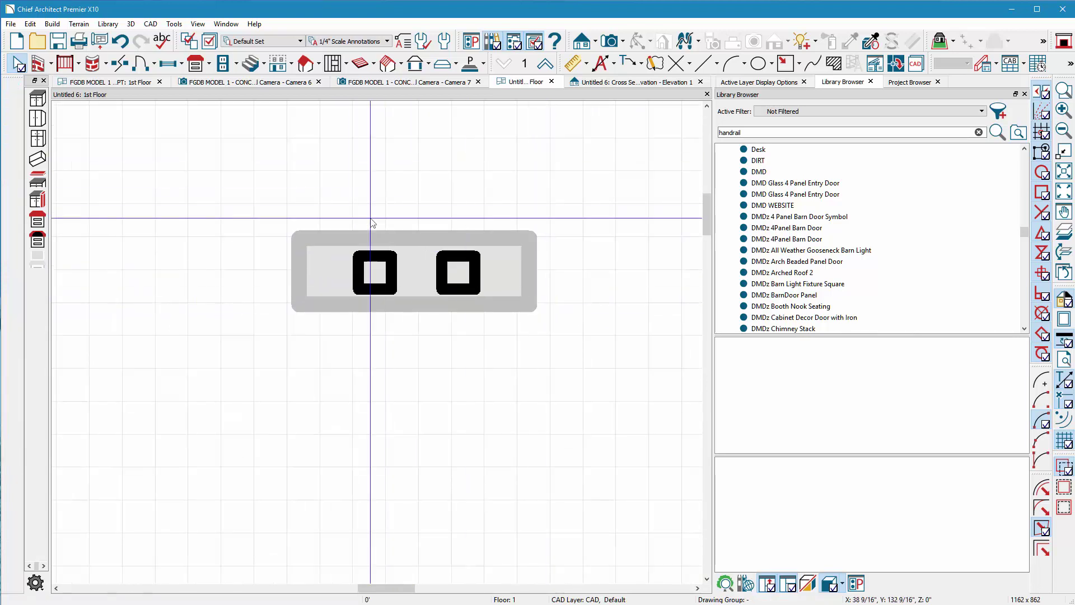
scroll(368, 253, down, 1)
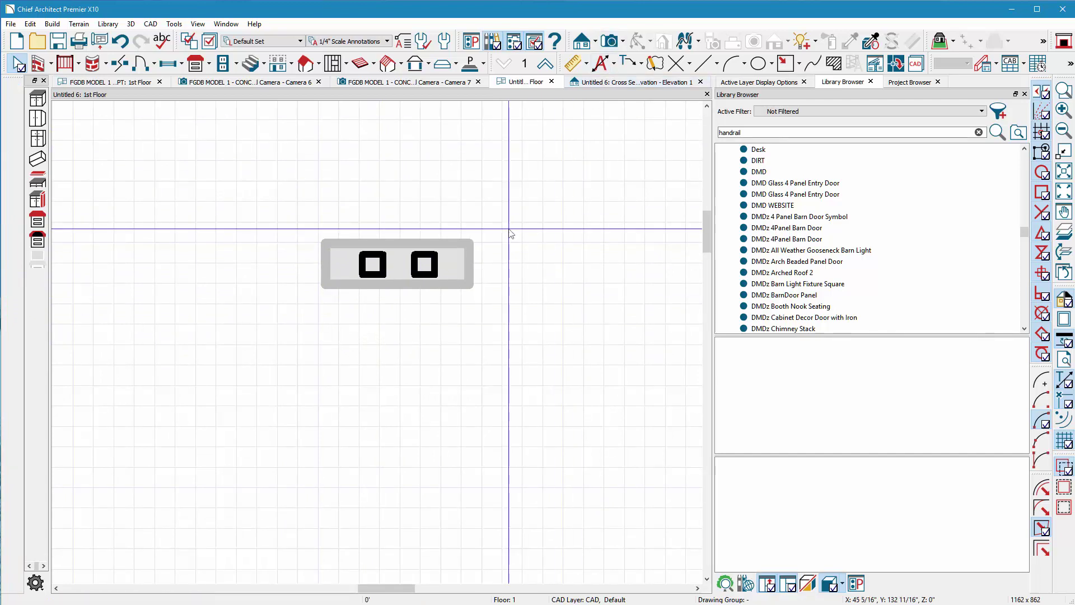
Step: In Elevation 1, move the countertop down to line up with the post bottoms
click(626, 82)
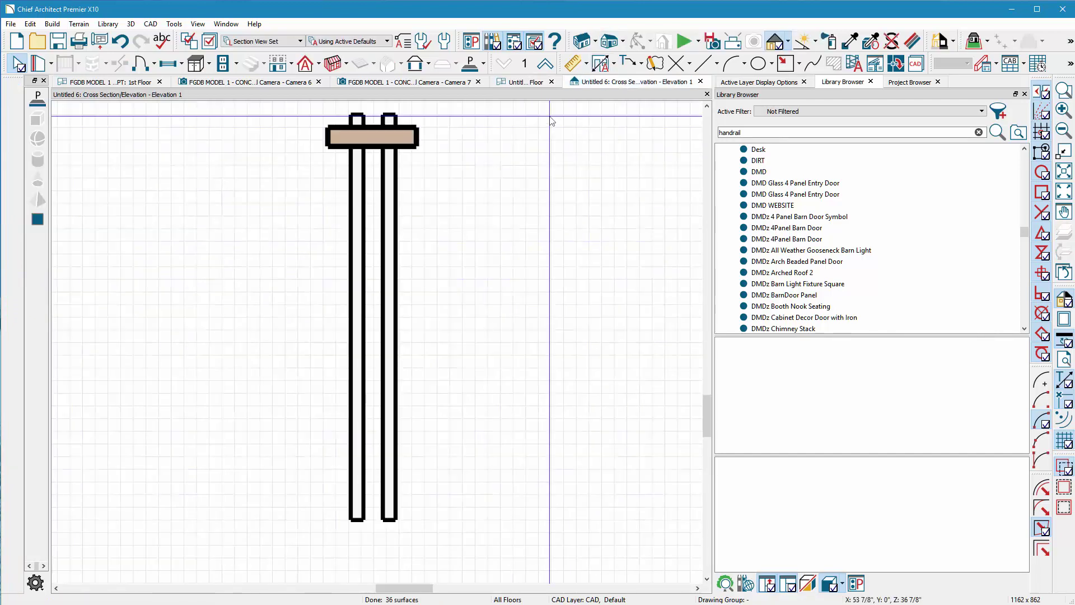
click(382, 139)
drag(372, 136, 362, 508)
scroll(361, 507, up, 6)
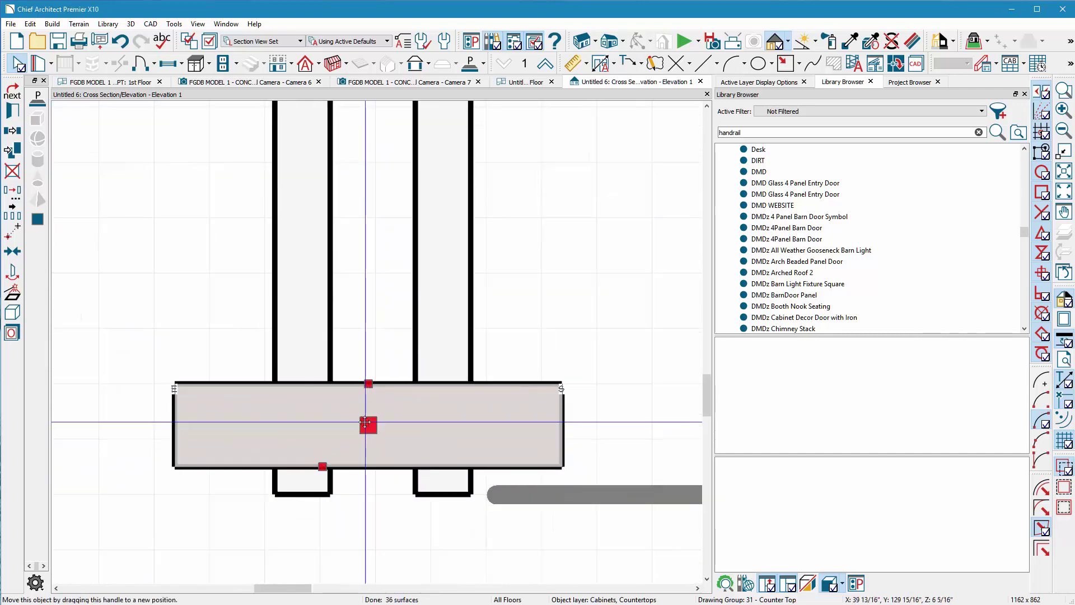
scroll(364, 459, up, 3)
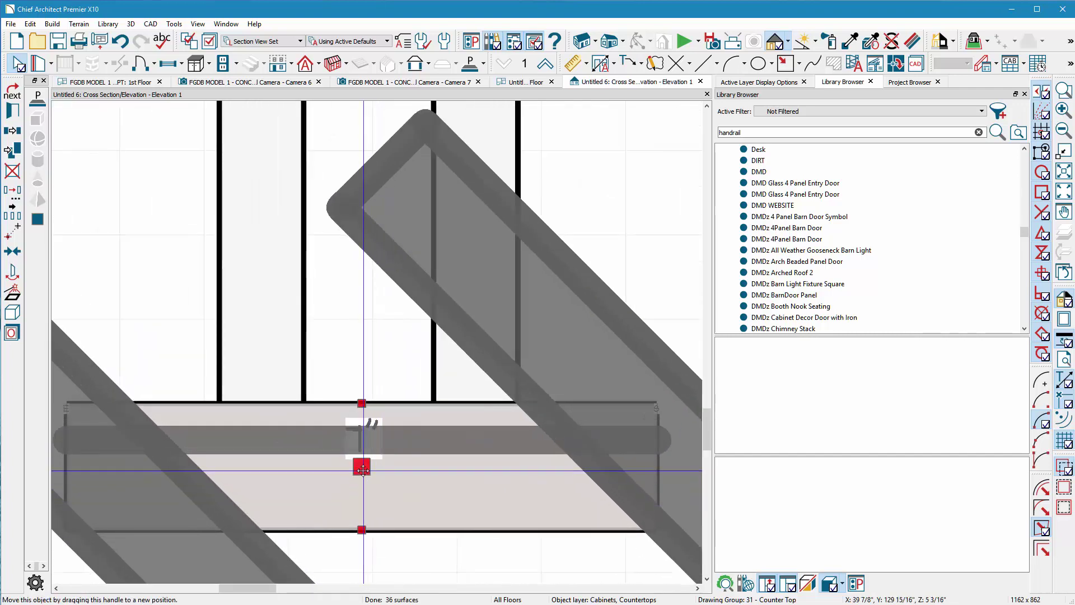
drag(361, 435, 361, 426)
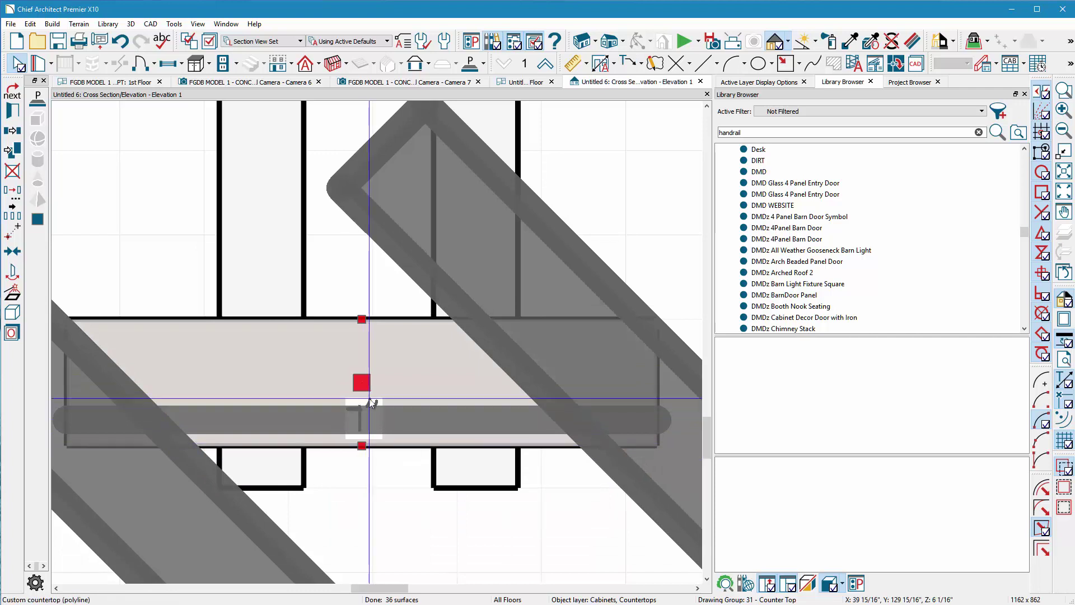
drag(368, 381, 365, 417)
Step: Lower the countertop's top edge to make it a thin base plate
drag(364, 362, 365, 443)
scroll(361, 504, down, 3)
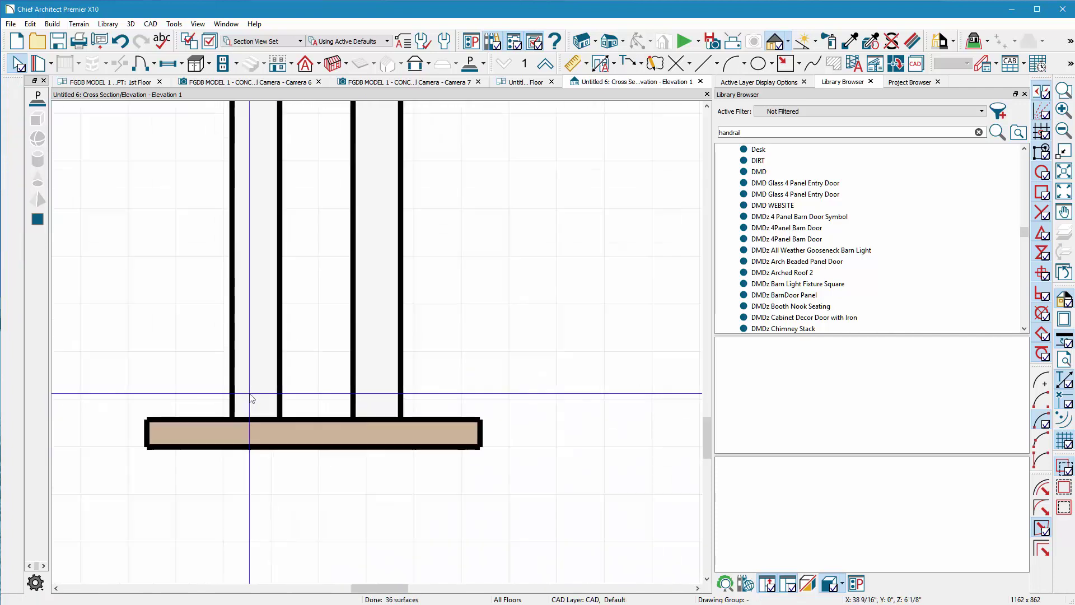
scroll(361, 516, down, 2)
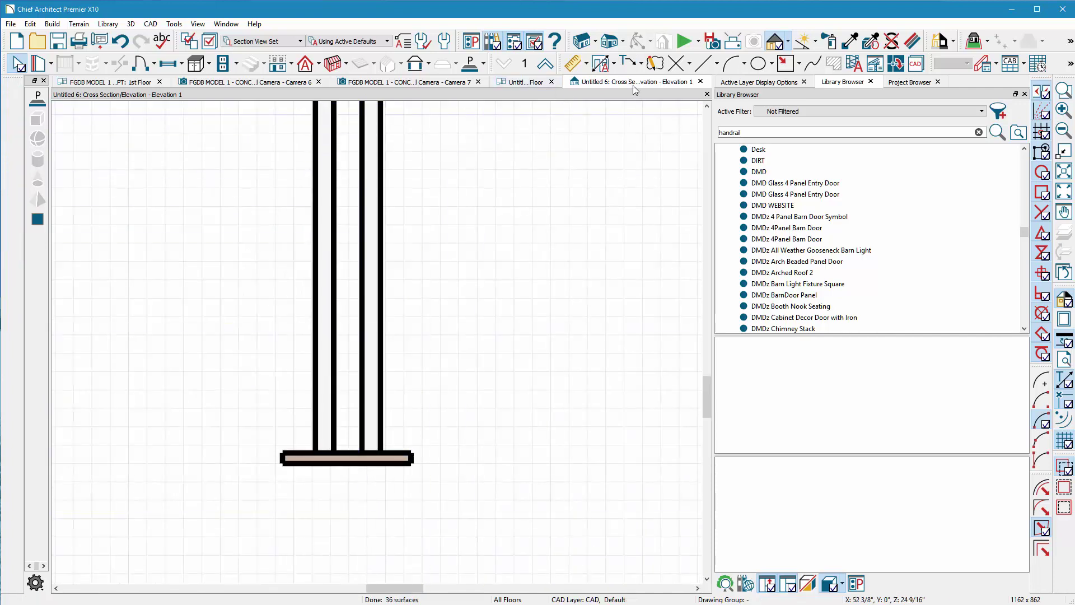
Step: Orbit a perspective overview of the posts, then start and cancel a DWG/DXF export
click(609, 41)
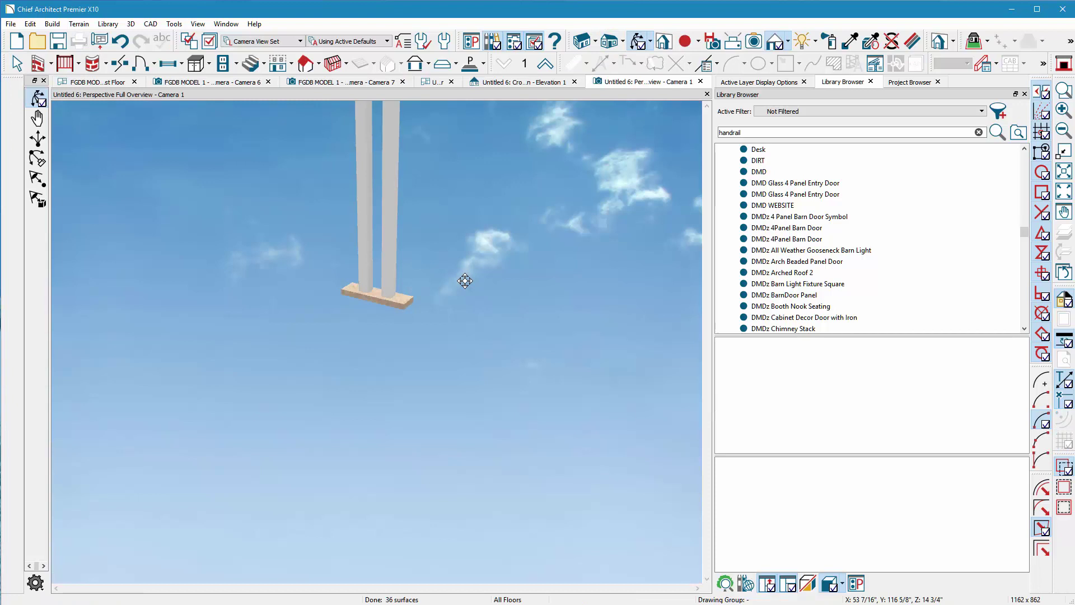
drag(360, 468, 380, 450)
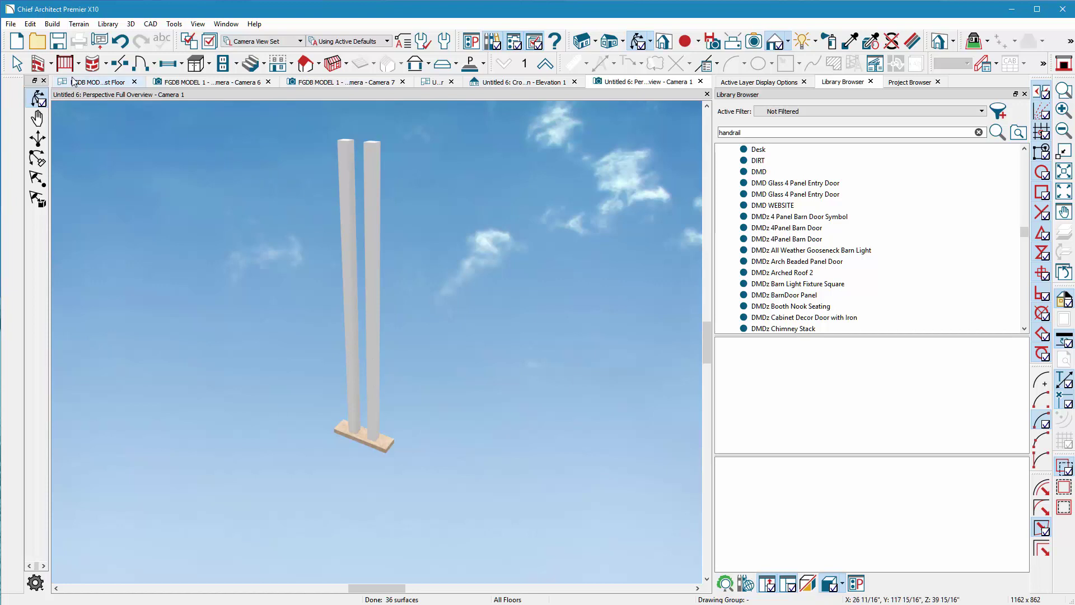
click(11, 25)
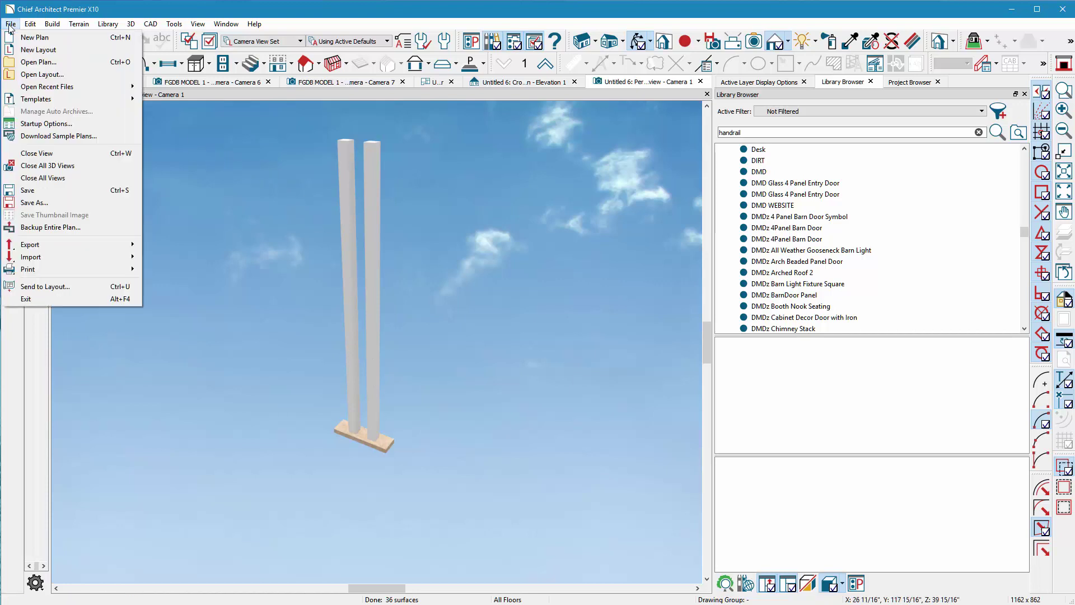
mouse_move(105, 244)
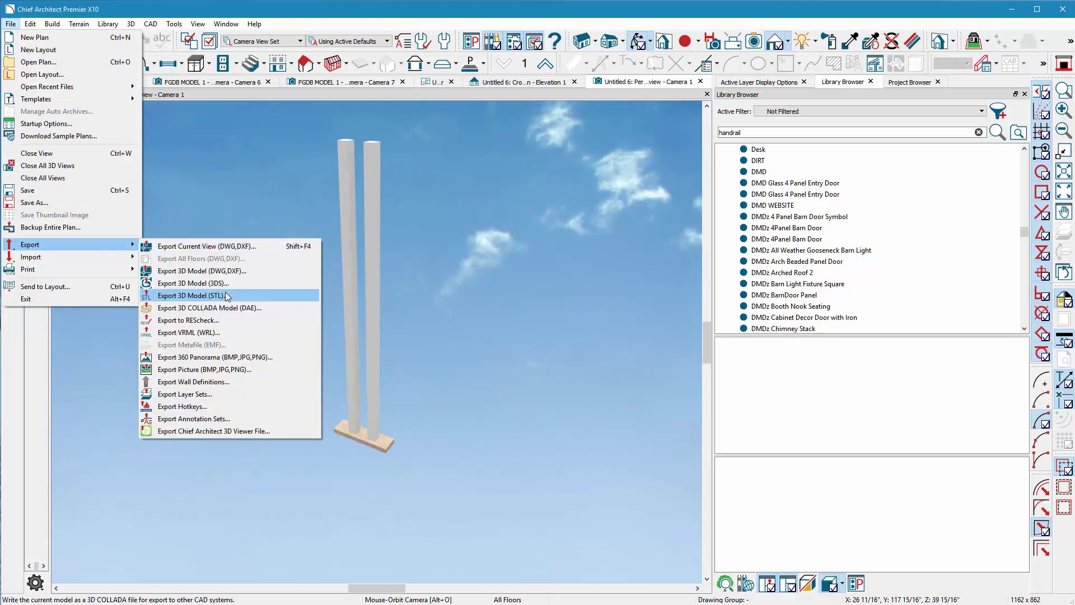
click(212, 272)
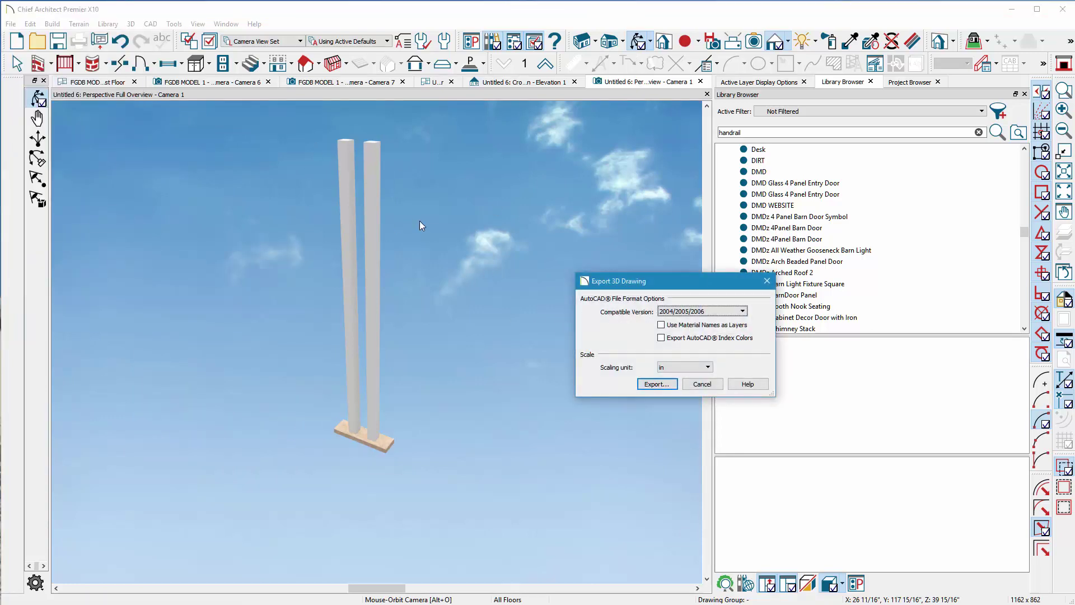
key(Escape)
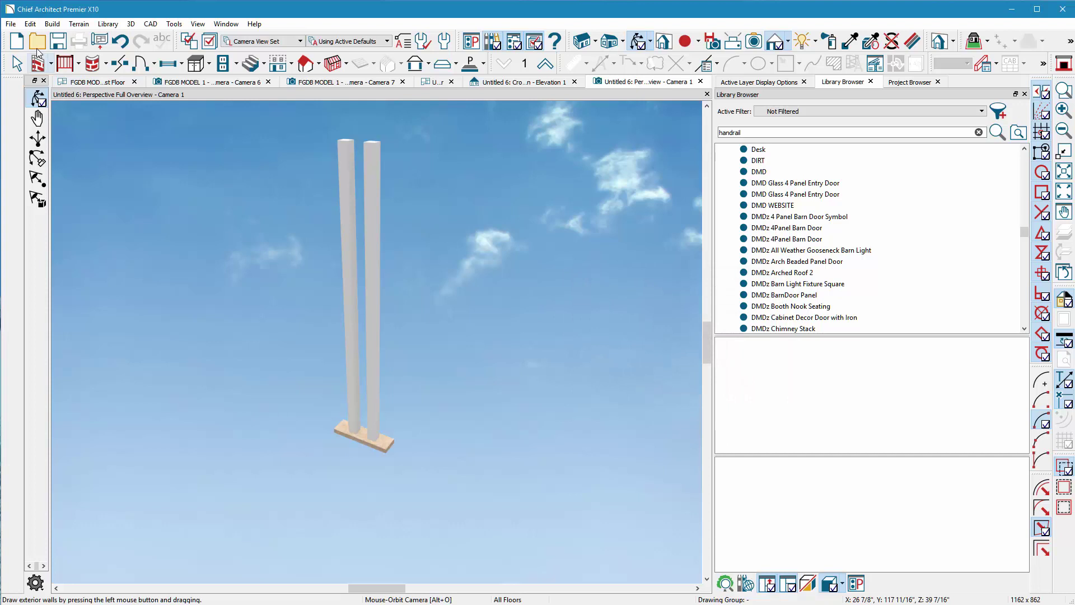
Step: Export the 3D model as a 3DS file named DavesRailing on the Desktop
click(11, 24)
mouse_move(95, 244)
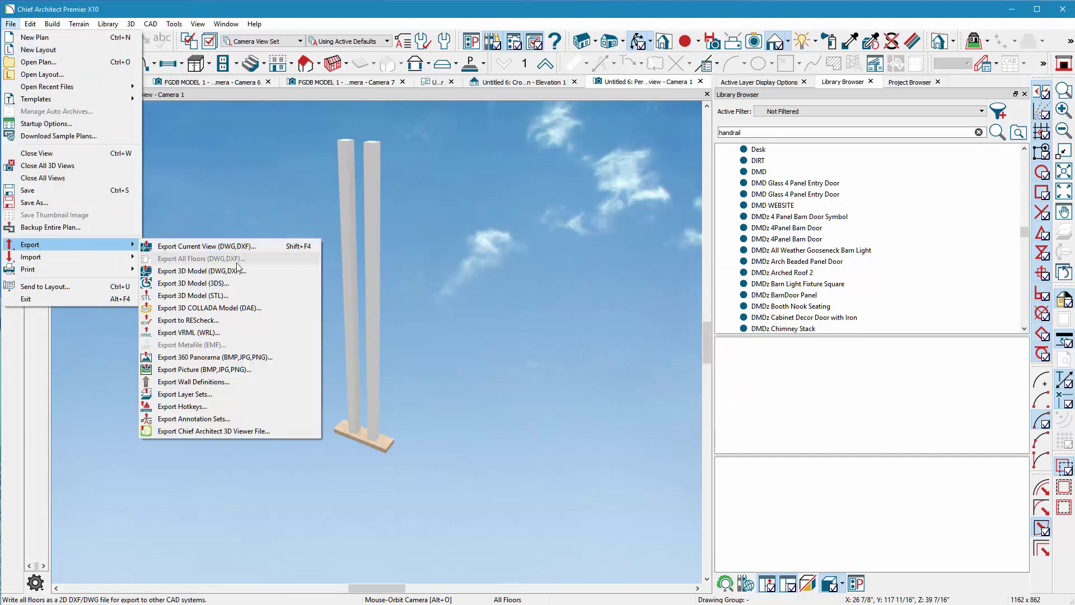
click(218, 284)
drag(650, 340, 446, 231)
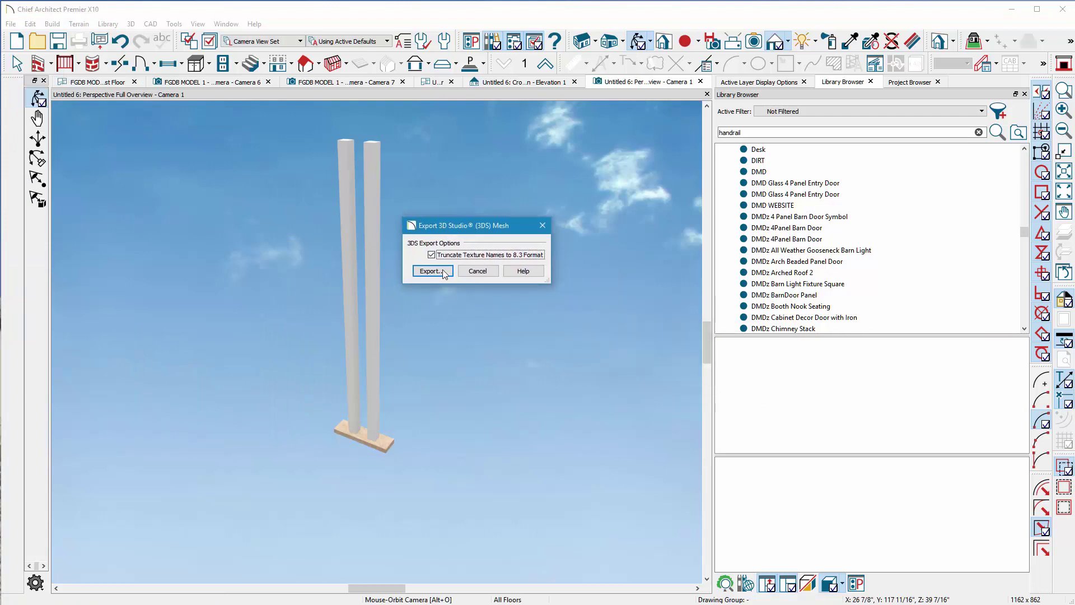
click(432, 272)
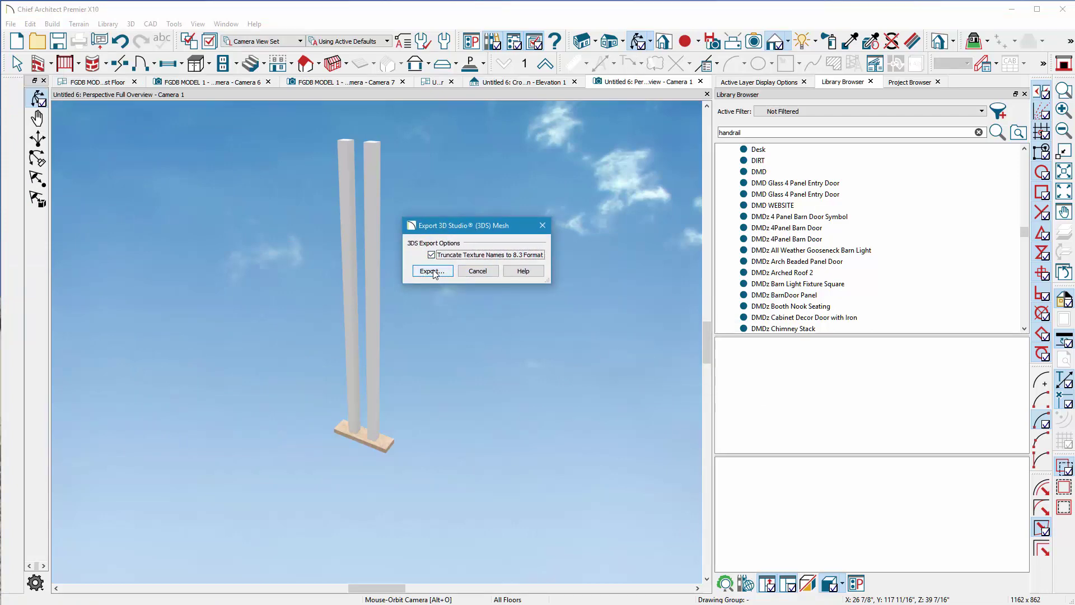
drag(506, 222, 452, 212)
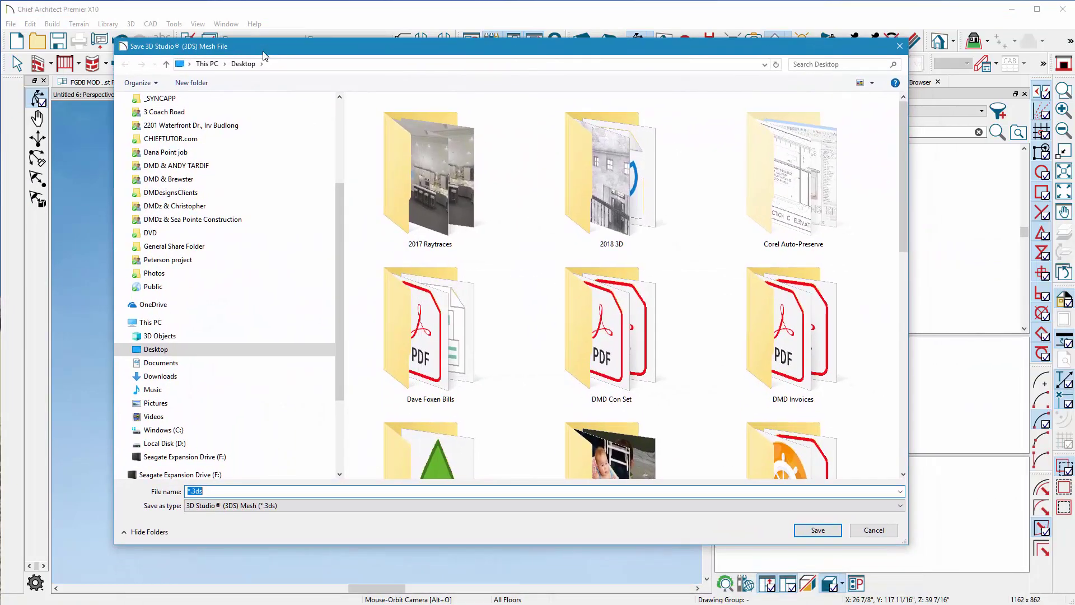
text(Daves)
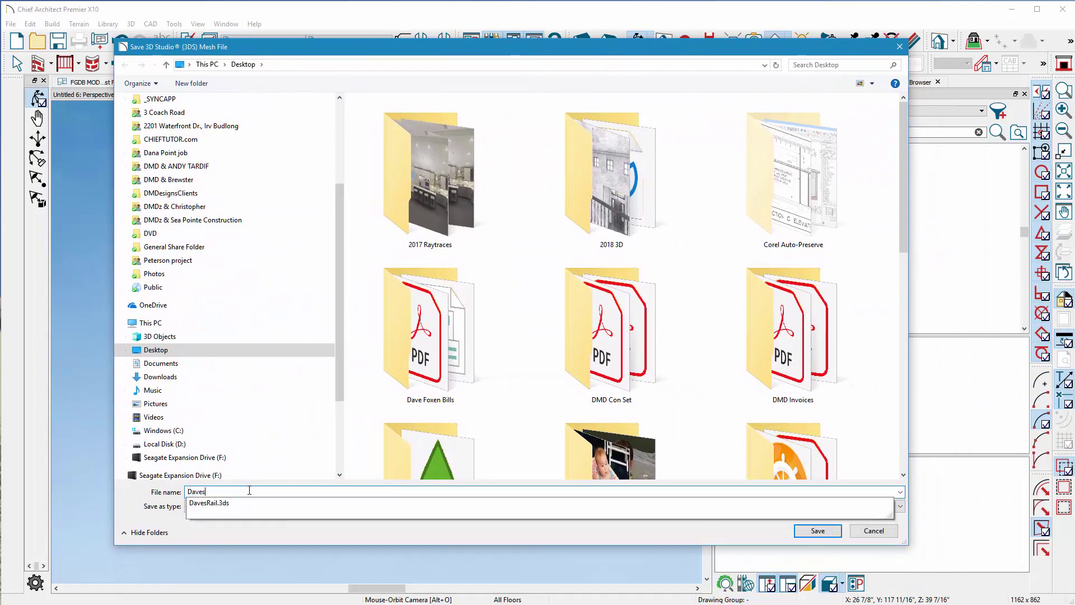
text(Railing001)
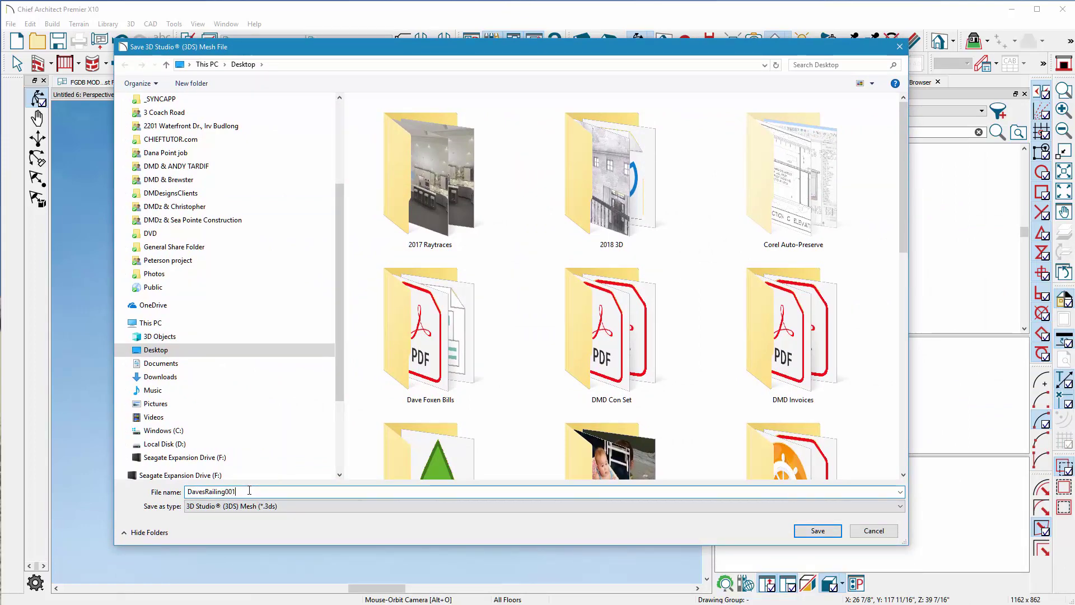
key(Return)
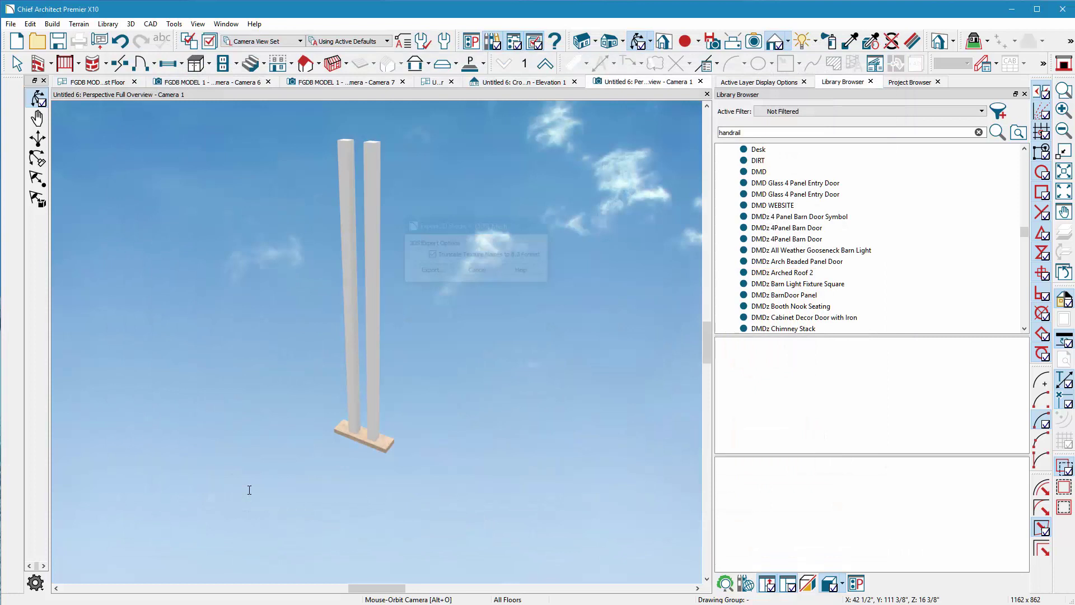
Step: Close the 3D overview and cross-section views and return to the Camera 7 stair view
click(700, 81)
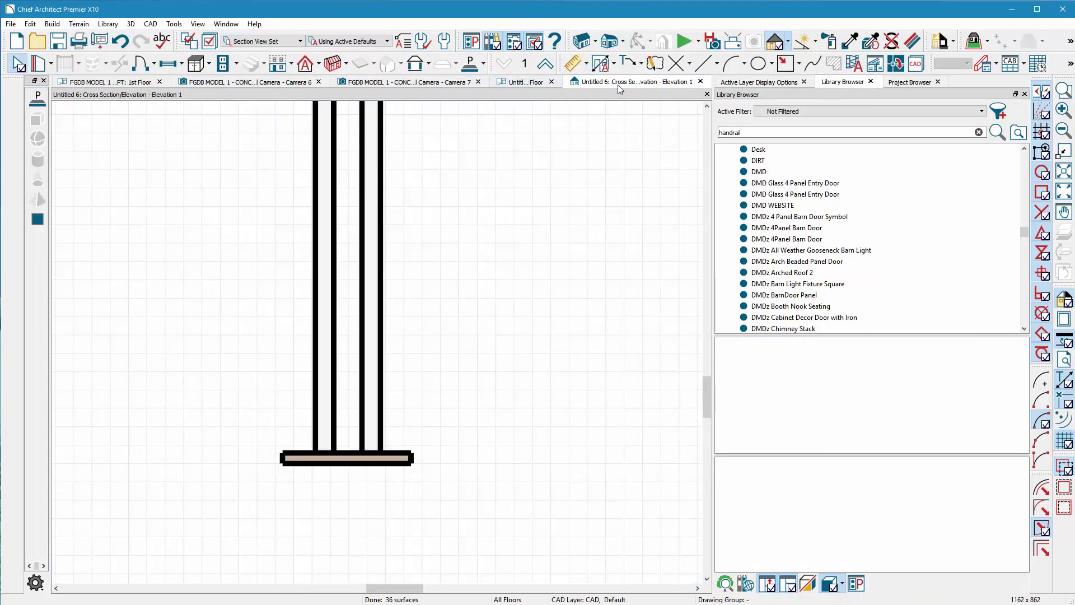
click(700, 82)
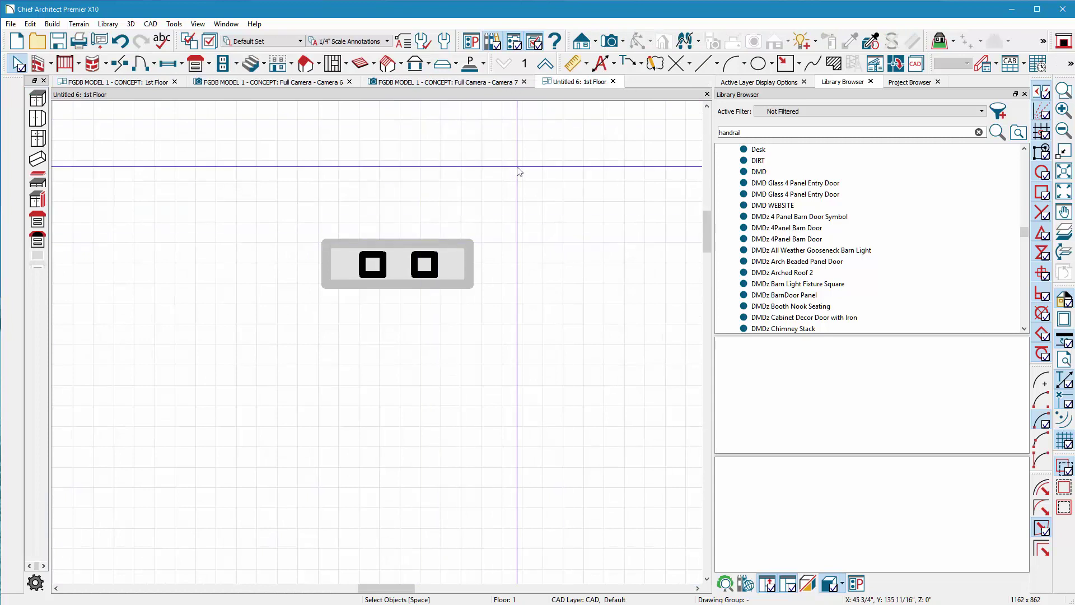
click(451, 82)
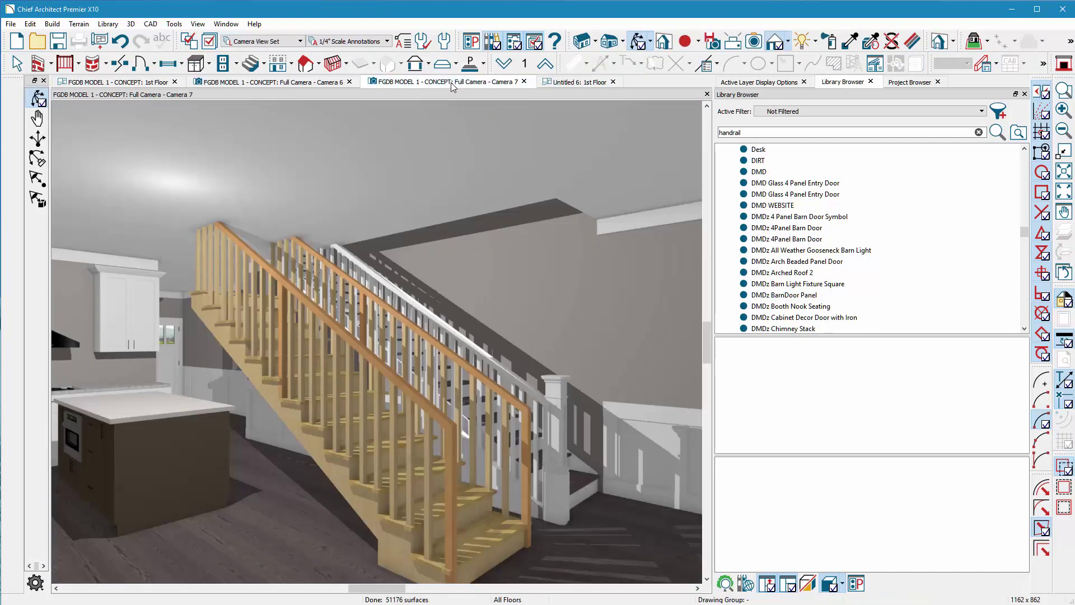
Step: Import DavesRailing001.3ds as a 3D symbol in the Millwork category
click(11, 24)
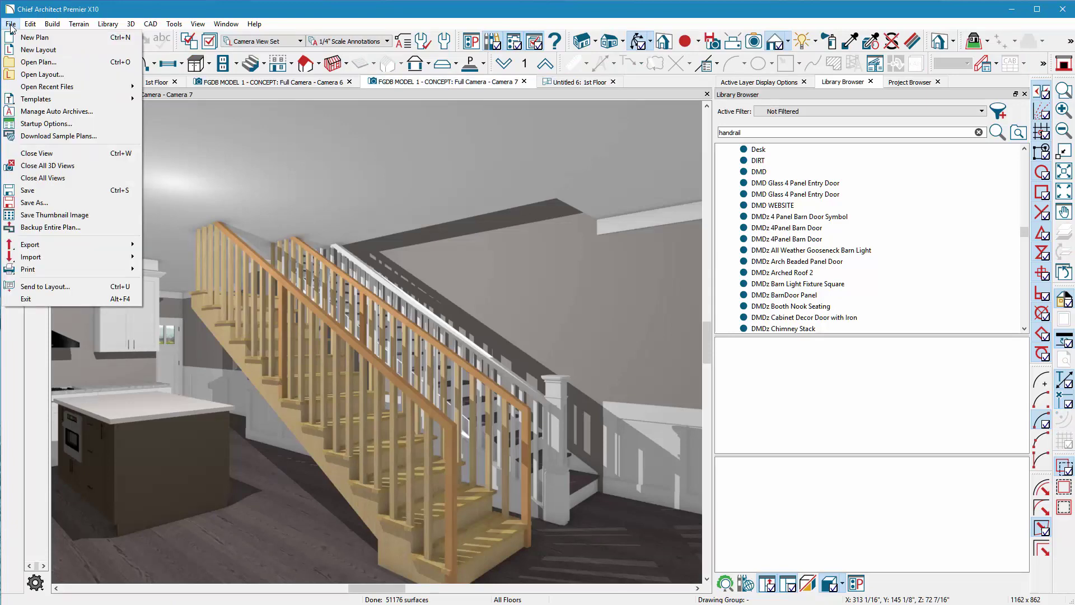
mouse_move(134, 258)
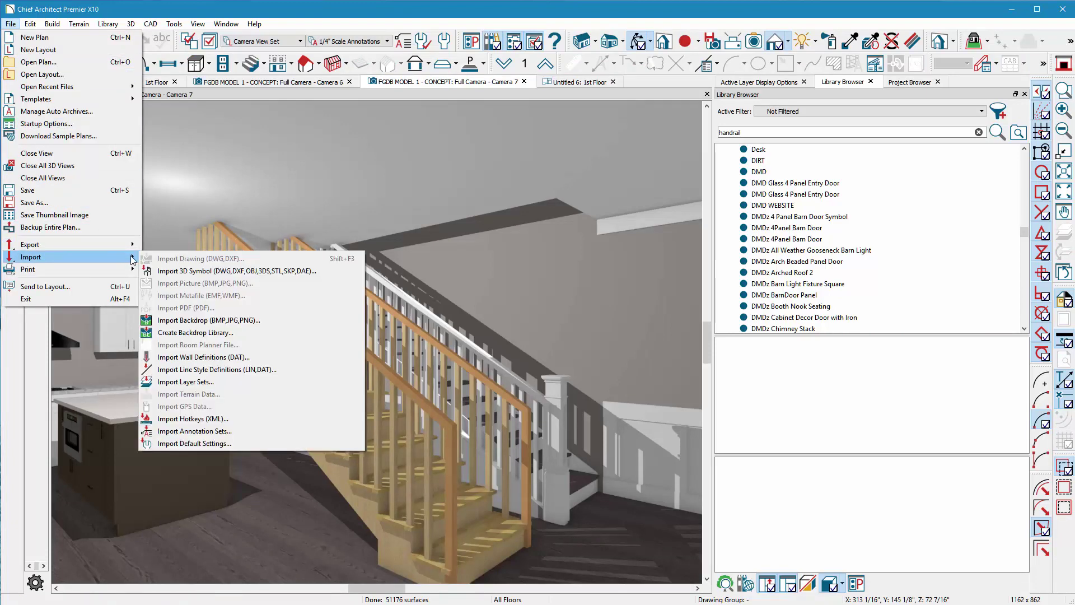
click(195, 272)
scroll(415, 294, down, 5)
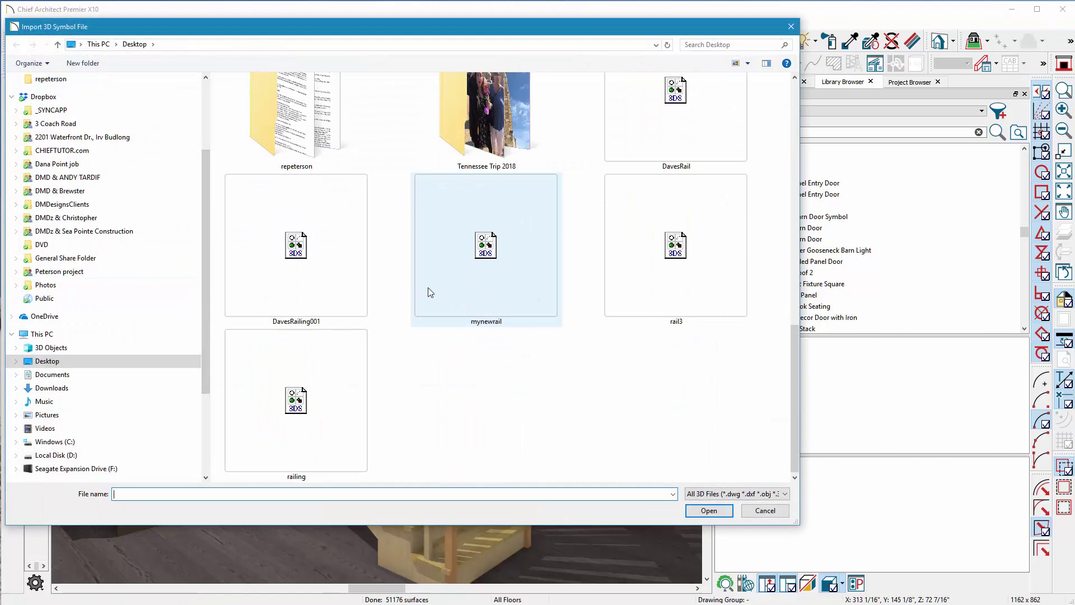
click(678, 150)
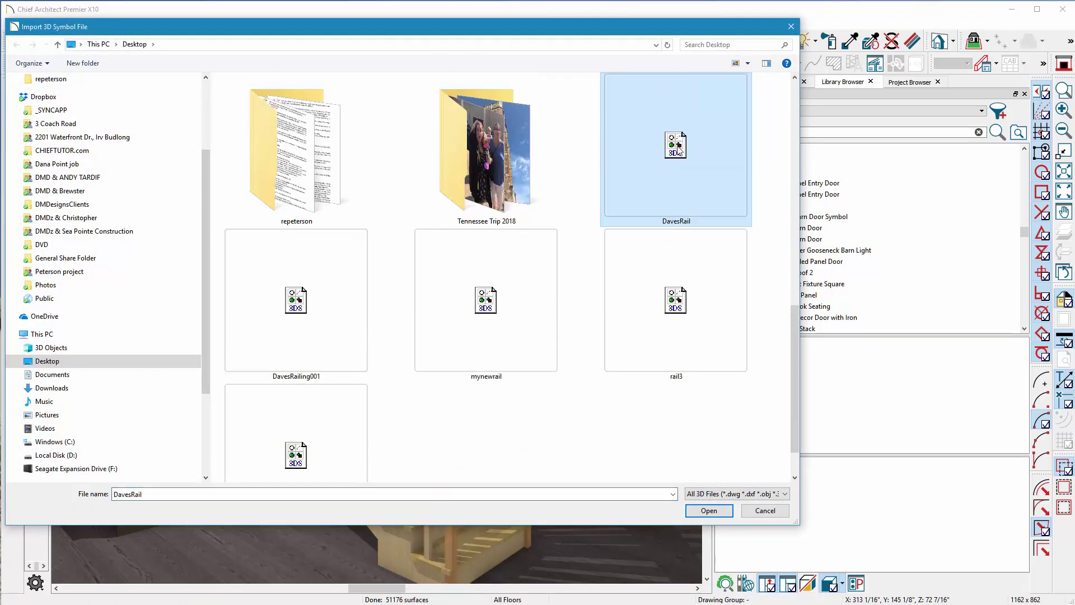
click(314, 332)
click(712, 512)
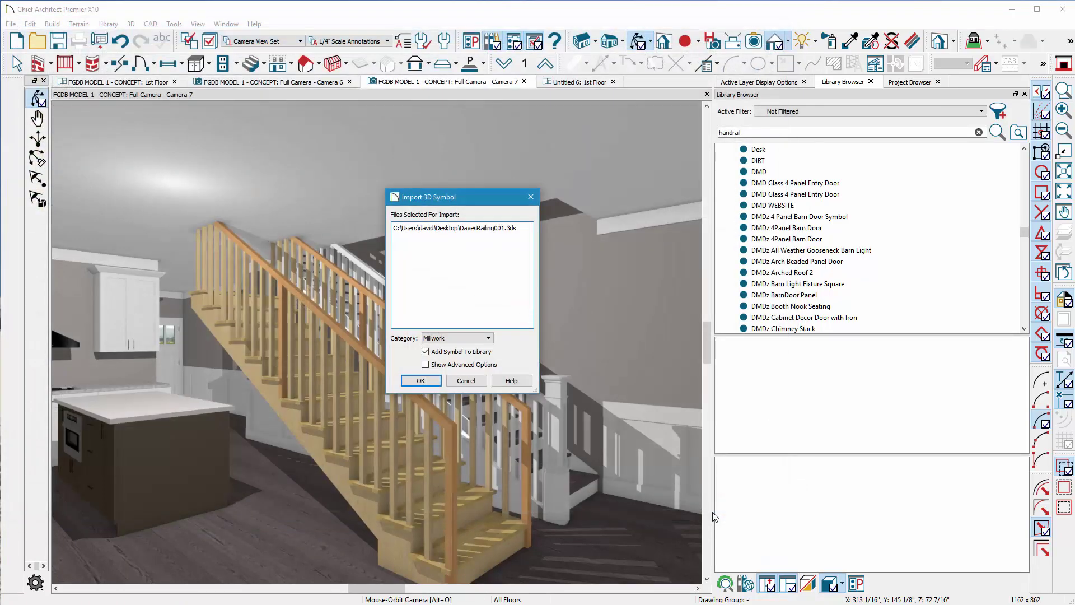
click(442, 339)
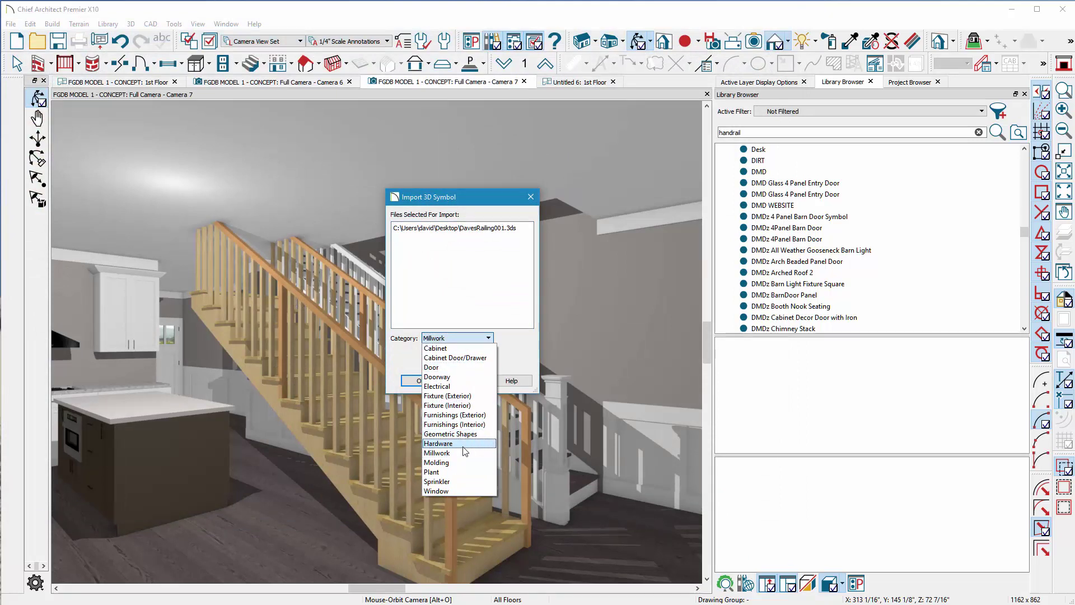
click(451, 453)
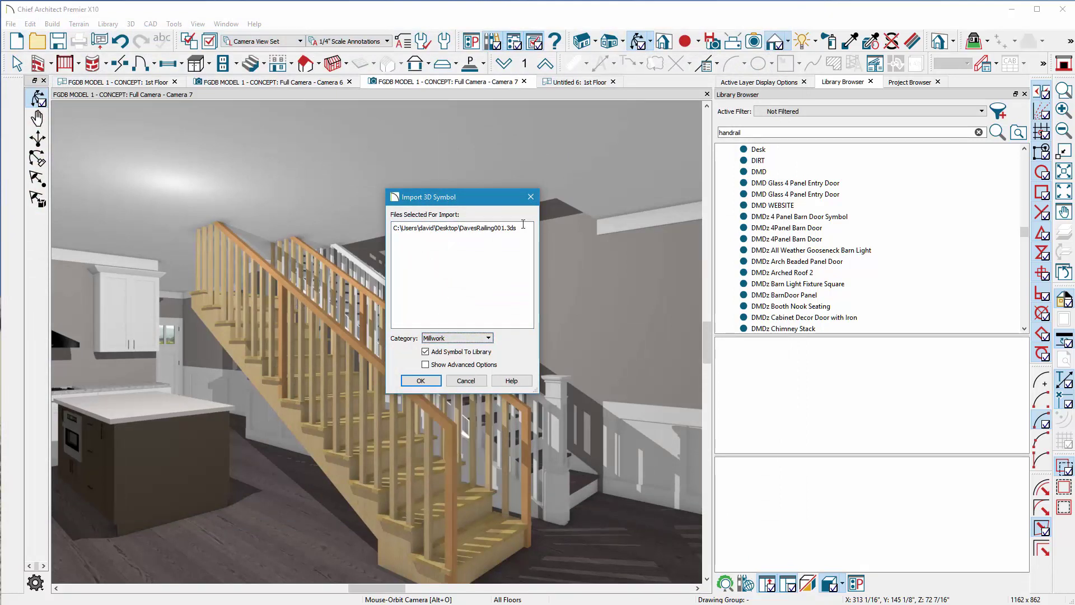
click(421, 381)
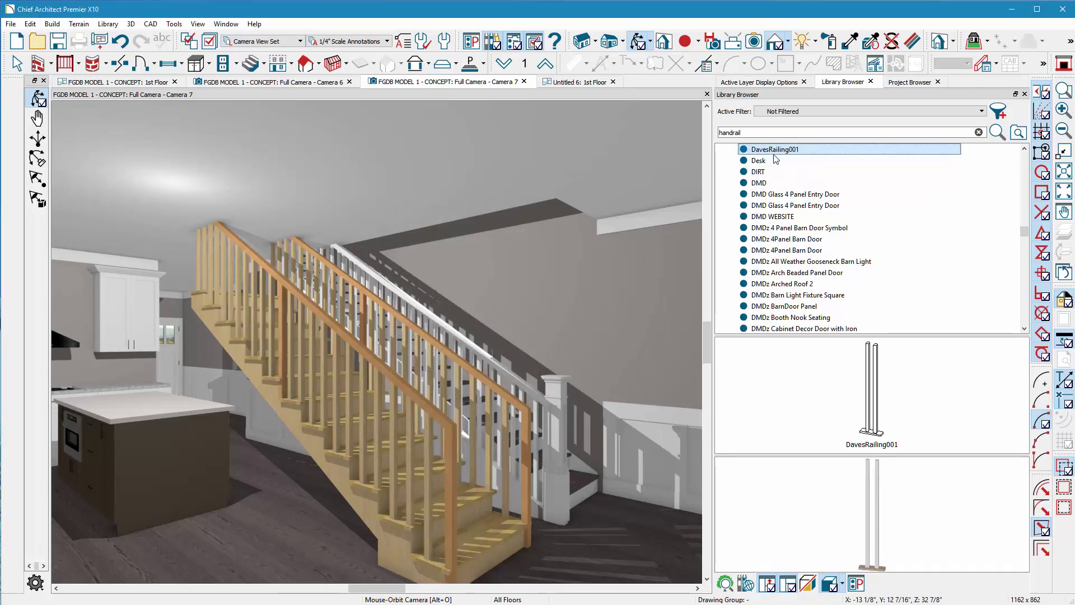
Step: Open the staircase's specification and change its railing style from balusters to Panels
key(space)
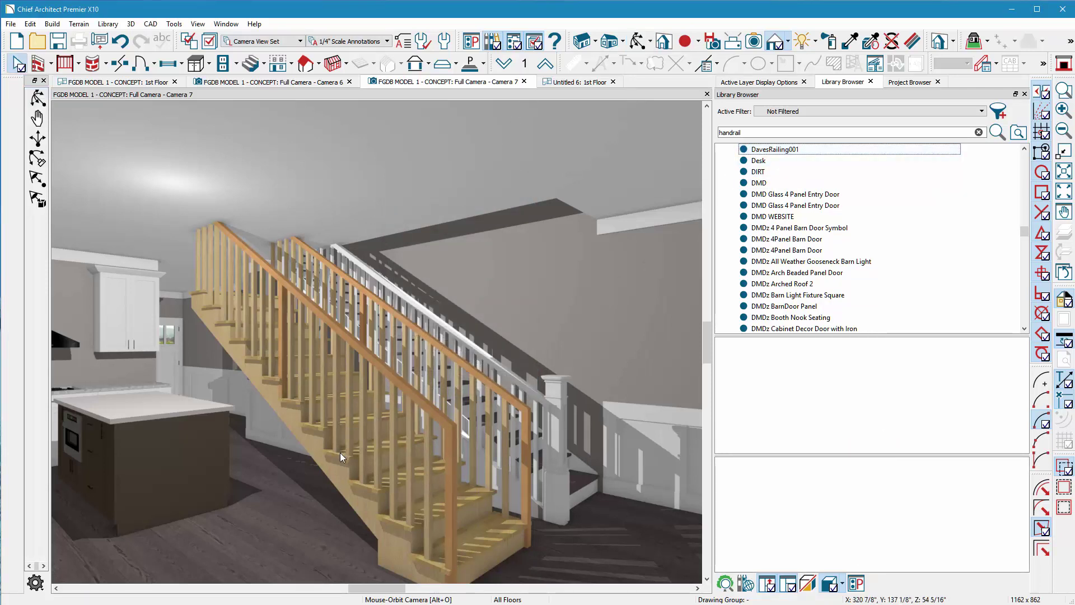
click(342, 465)
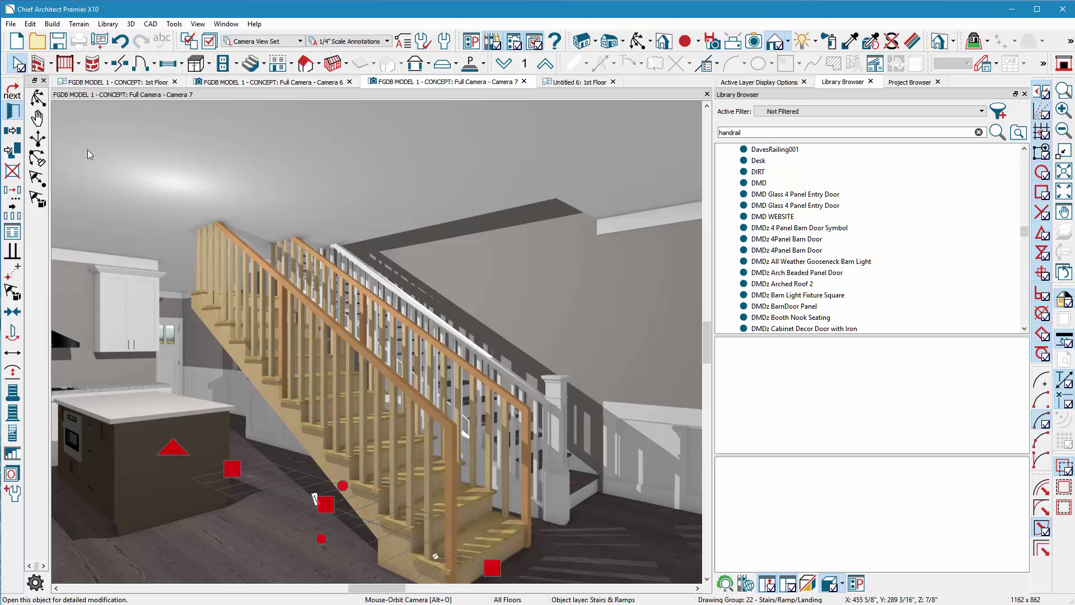
double_click(434, 327)
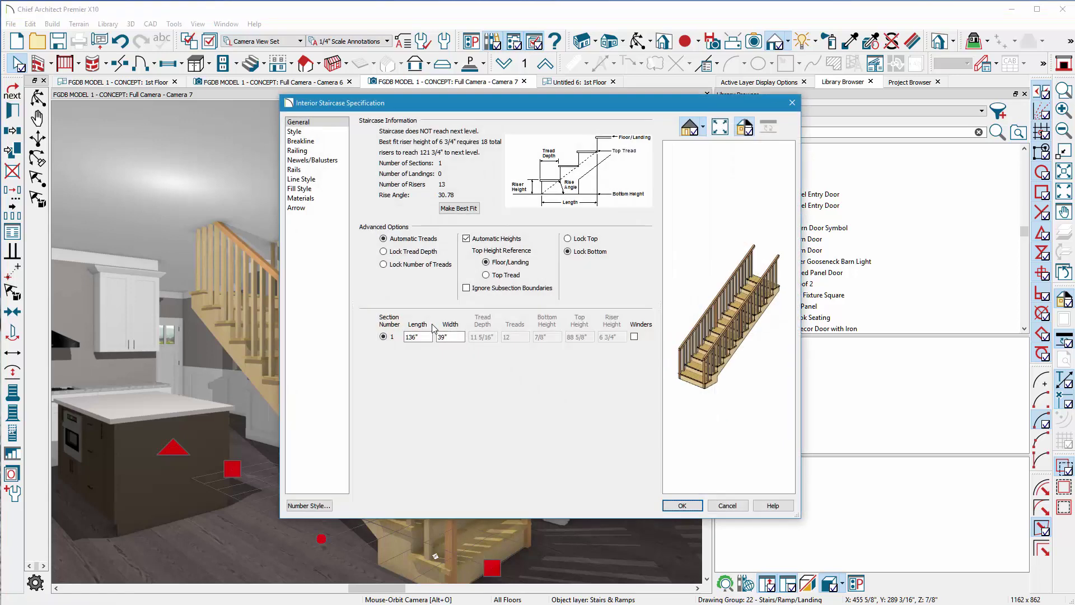
click(303, 151)
click(307, 162)
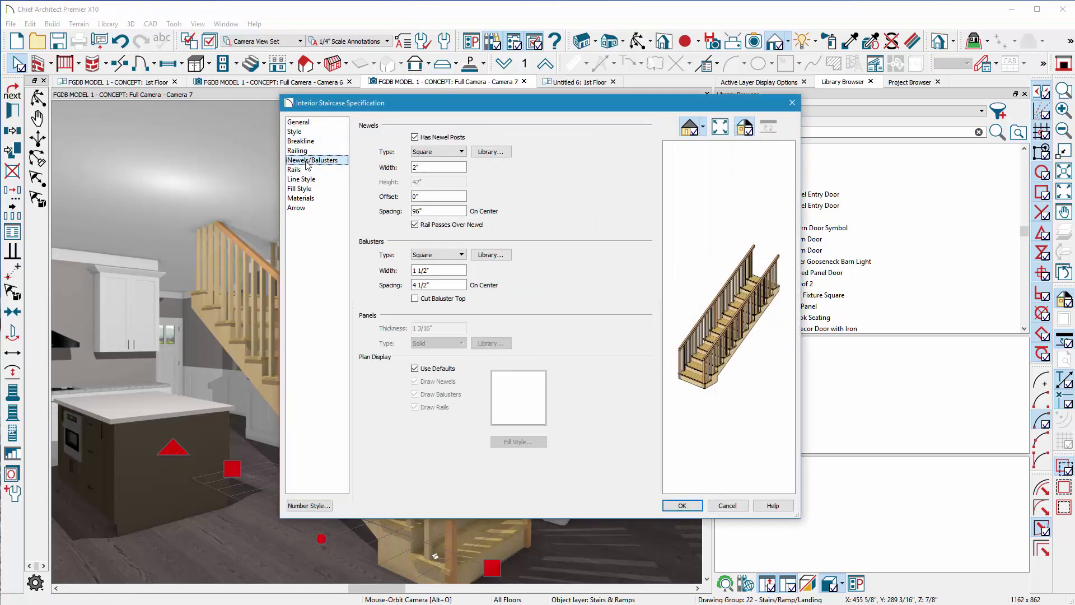
click(312, 152)
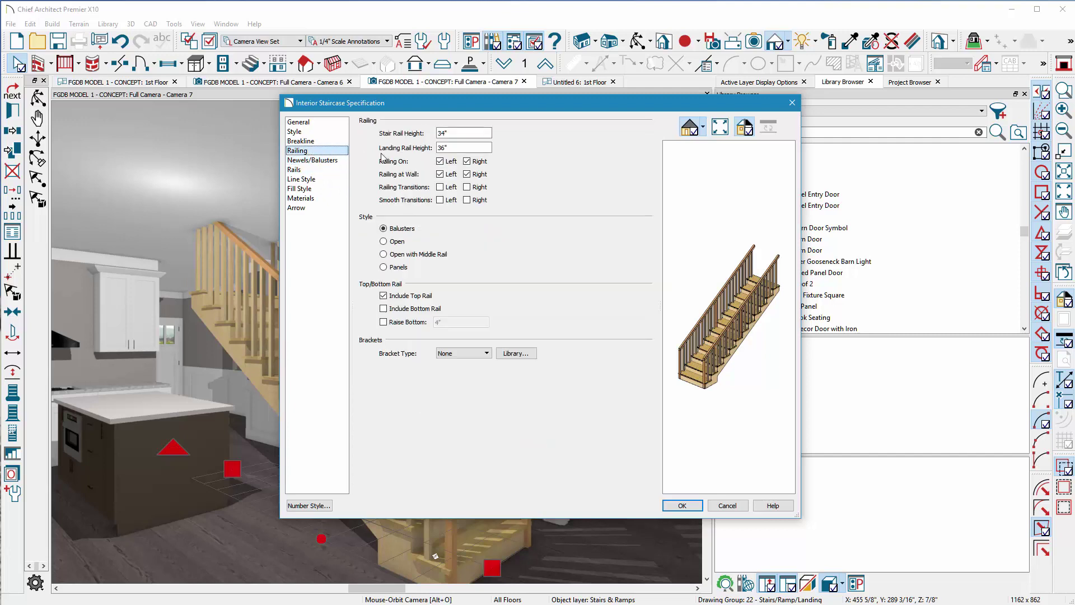
click(387, 268)
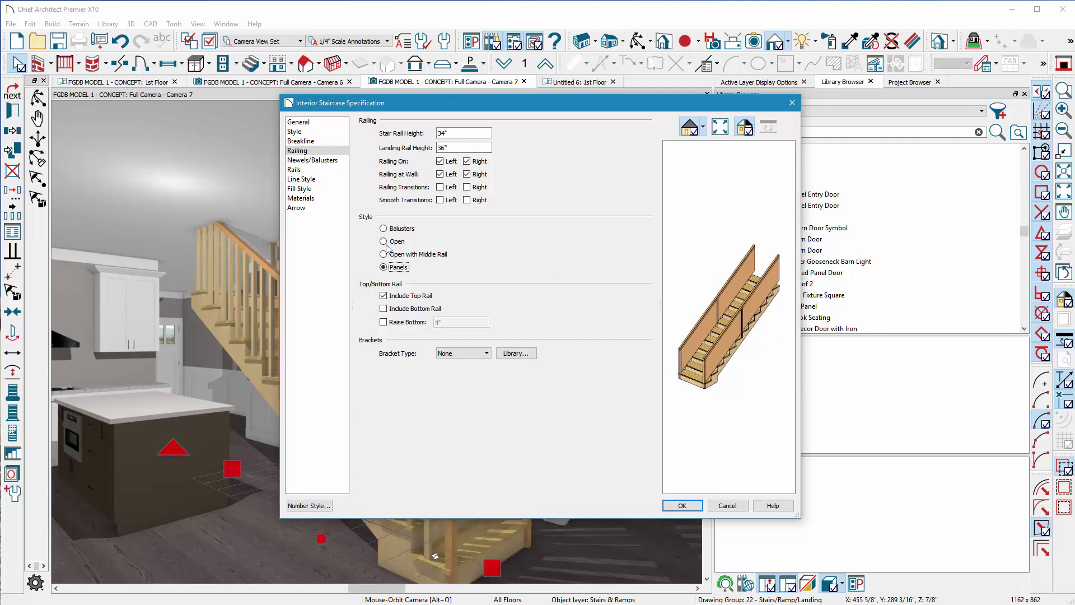
click(324, 161)
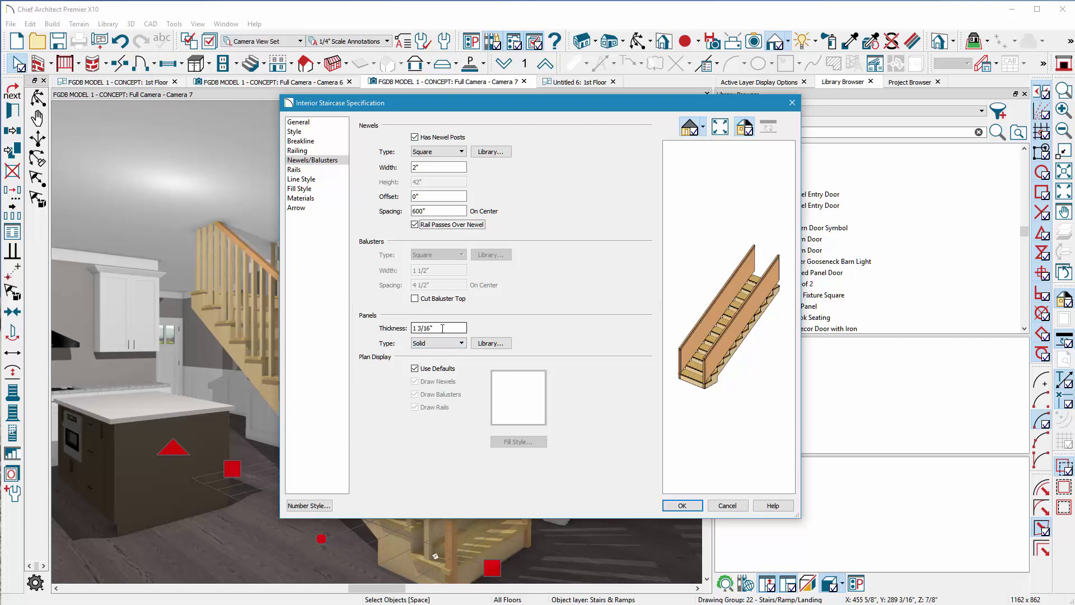
Step: Use the DavesRailing001 symbol from the User Catalog as the railing panel type
click(493, 344)
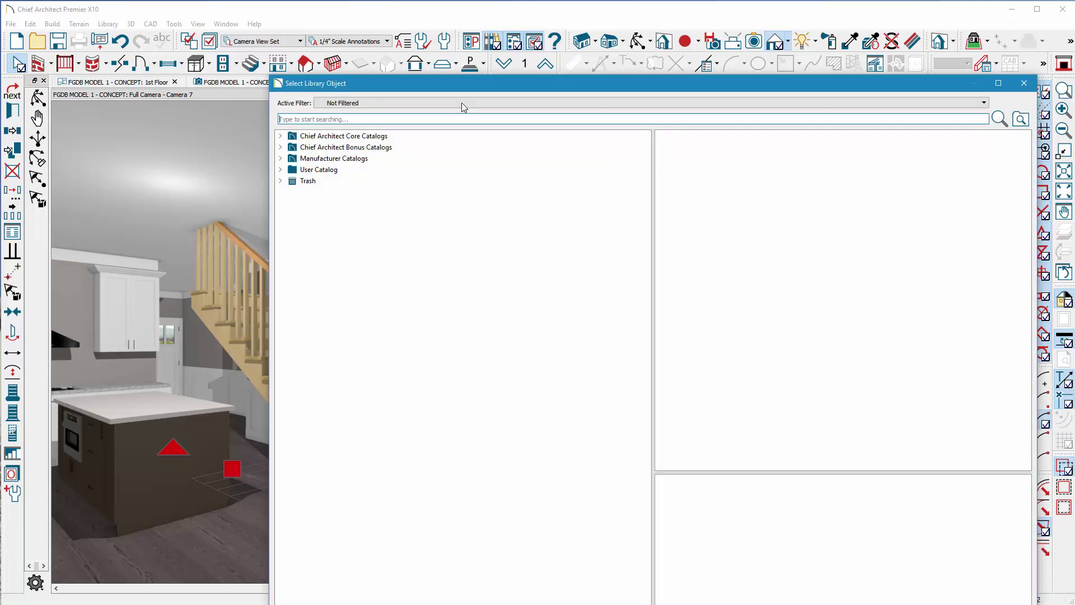
drag(463, 84, 316, 27)
double_click(175, 110)
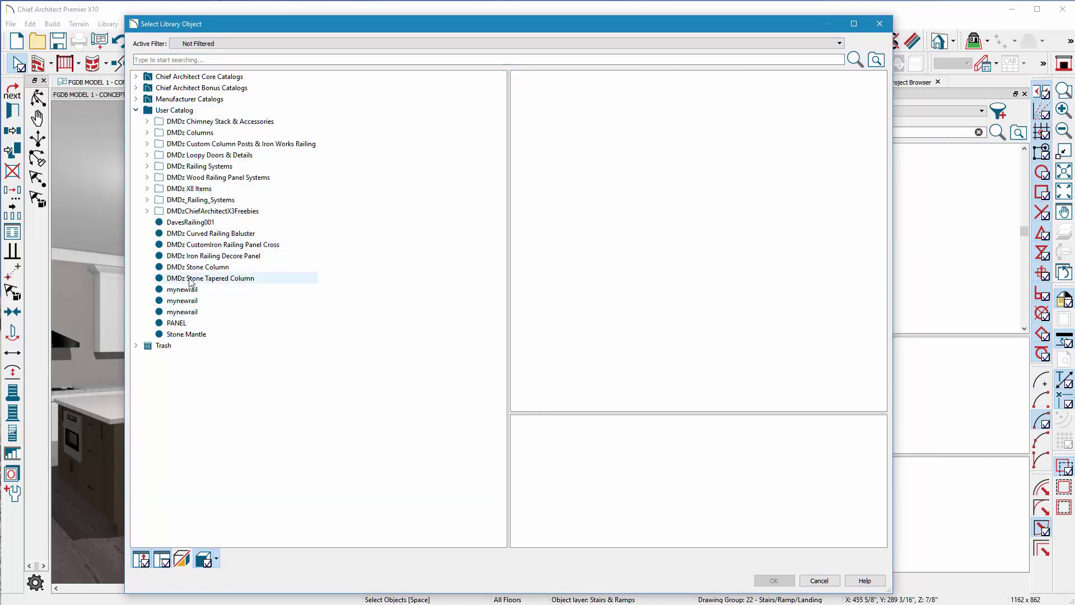
click(199, 224)
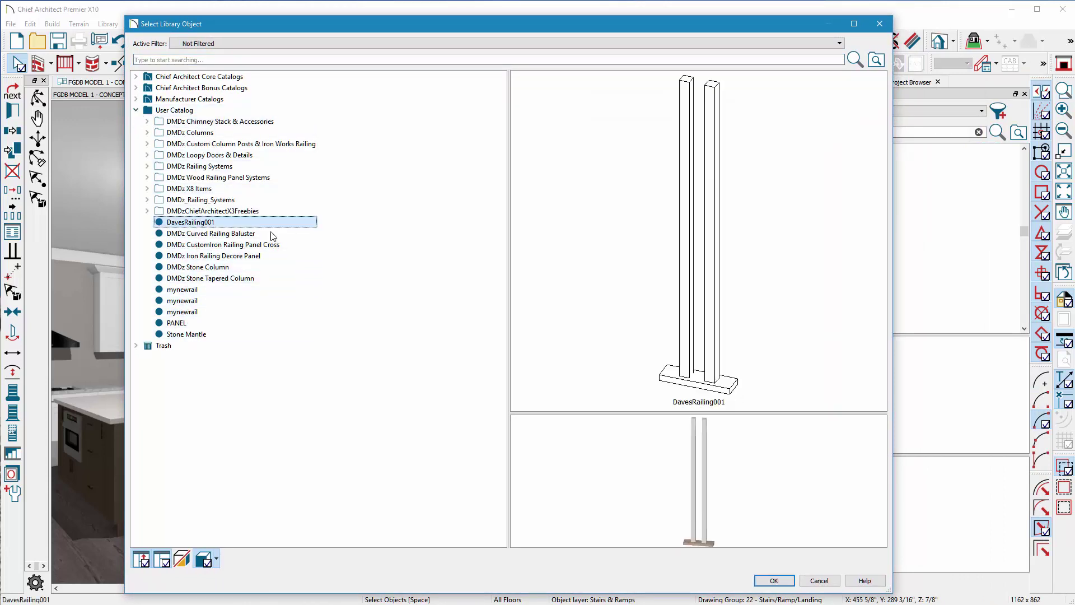
click(774, 582)
Step: Turn on Closed Stringer on the Style page and inspect the stair in the 3D preview
drag(699, 411, 910, 315)
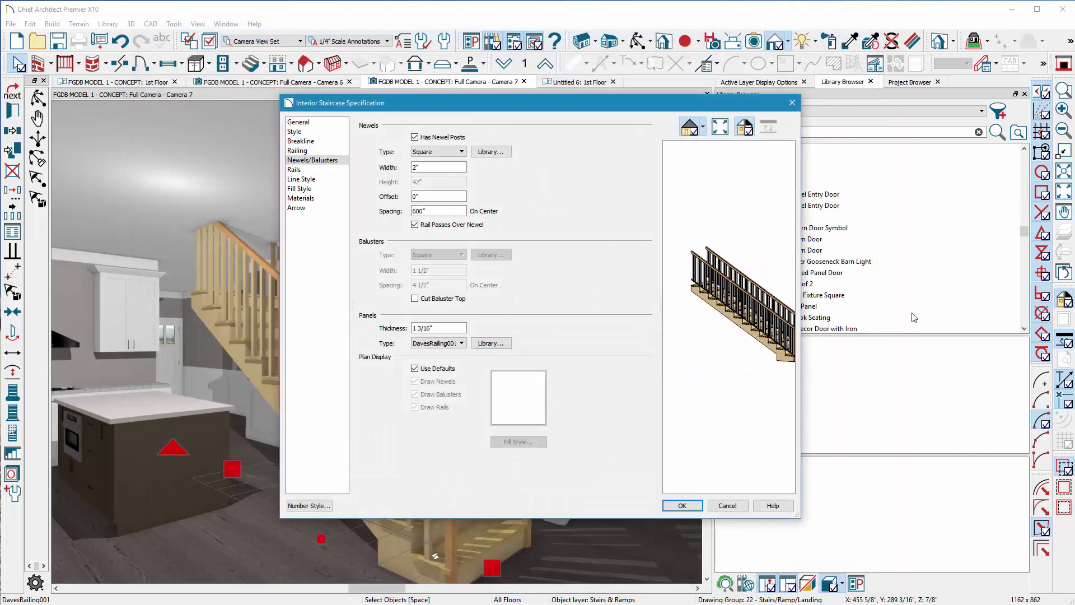
scroll(781, 312, up, 5)
scroll(755, 313, up, 1)
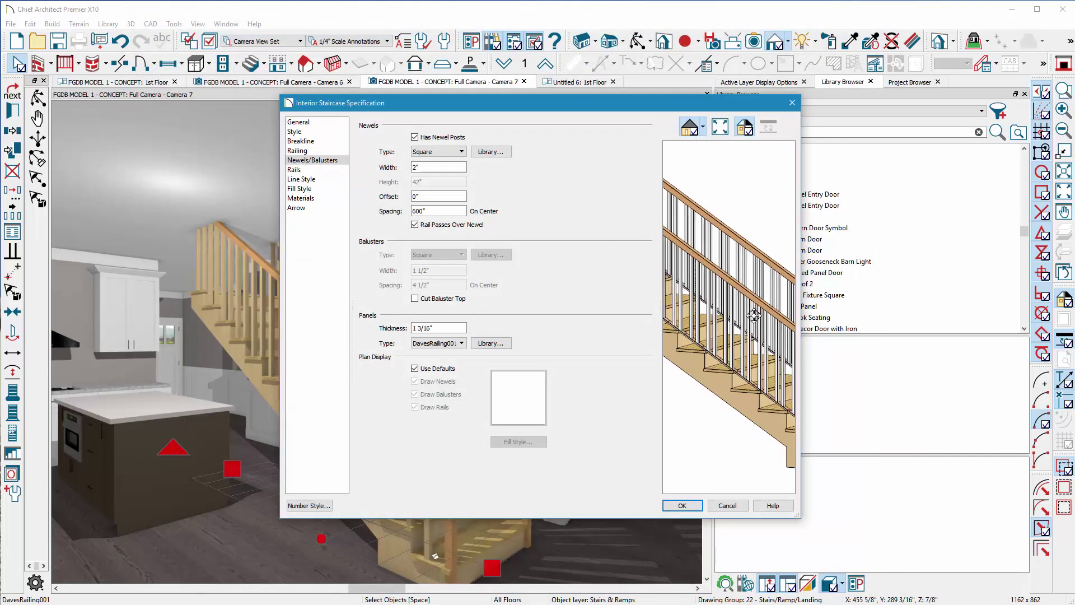
click(331, 141)
click(342, 132)
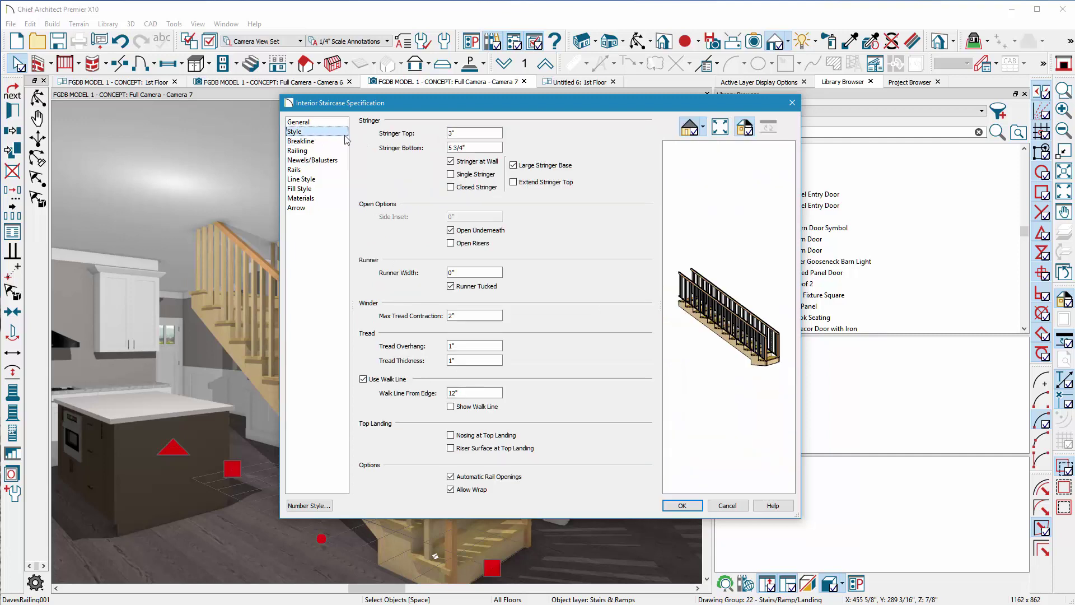
click(452, 187)
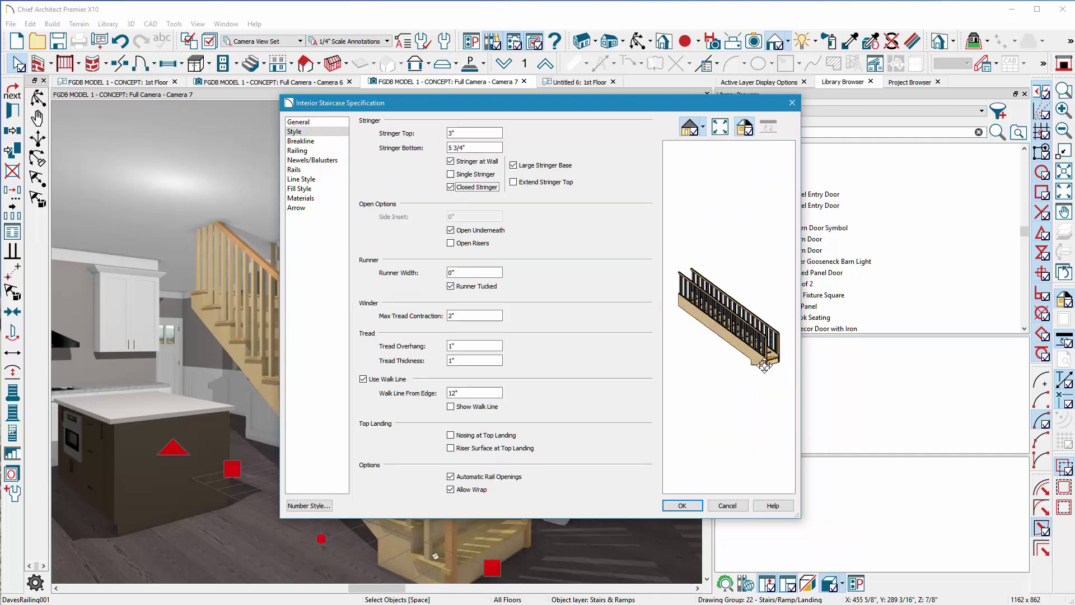
scroll(717, 355, up, 4)
scroll(717, 355, up, 3)
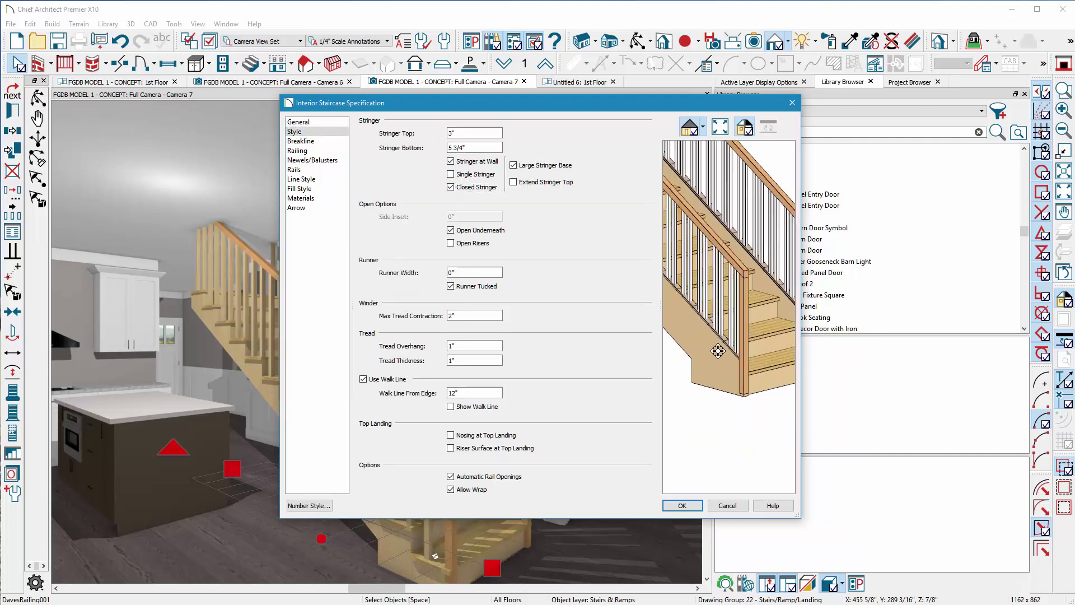
scroll(731, 347, down, 7)
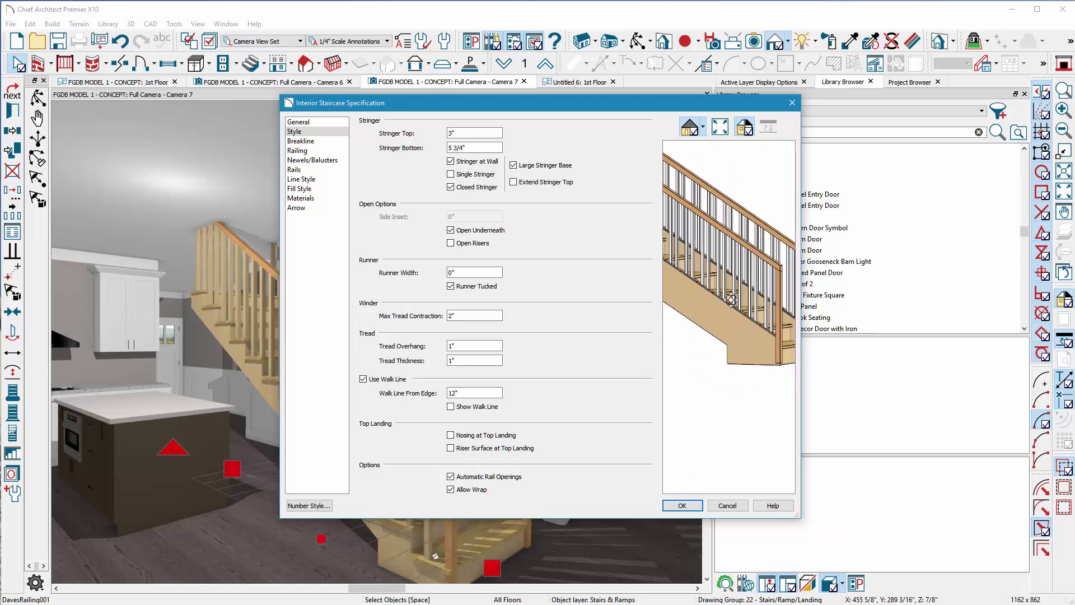
drag(731, 299, 680, 323)
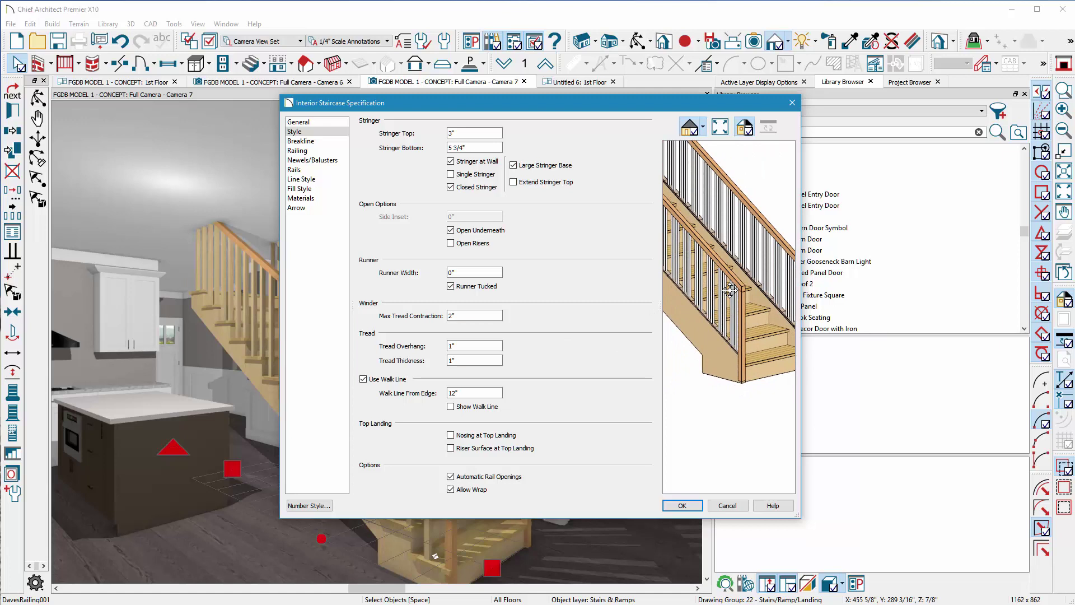
scroll(728, 280, up, 2)
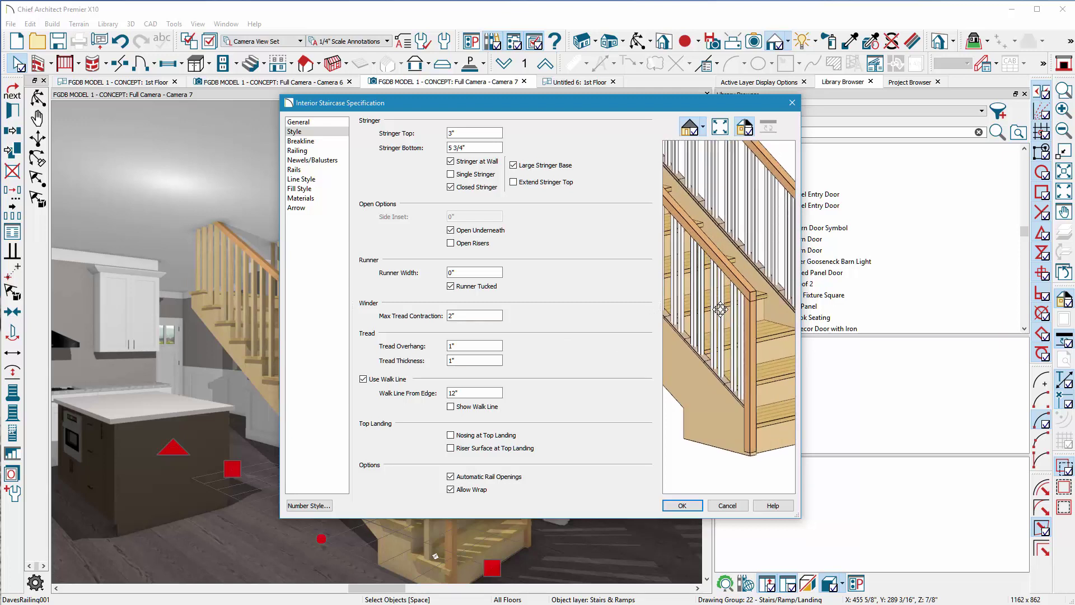
Step: Replace the top rail profile with Classic Rail from the Handrails and Caps catalog
click(308, 170)
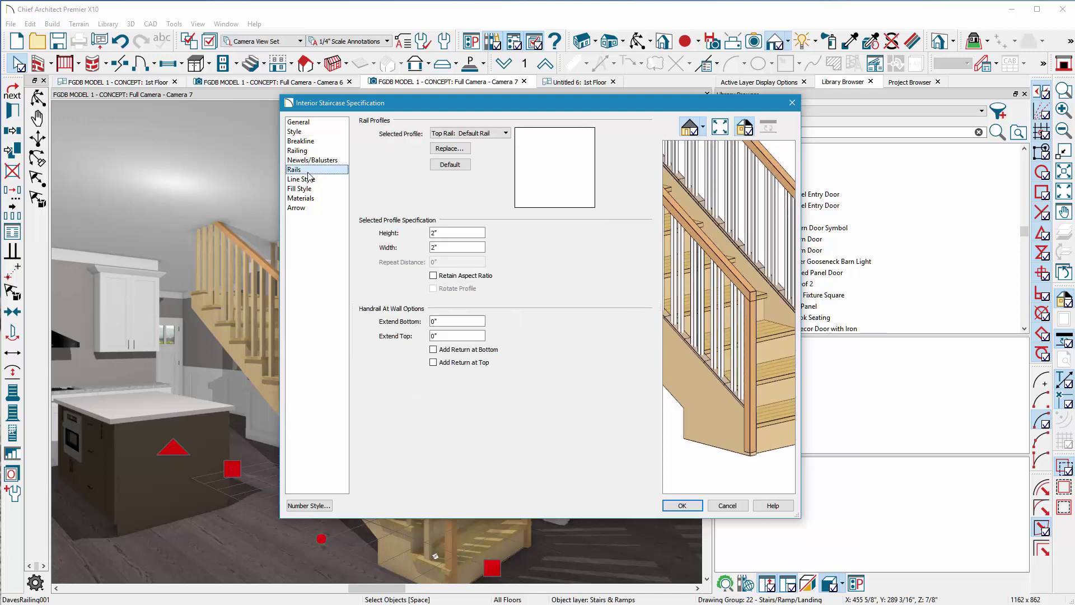
click(493, 134)
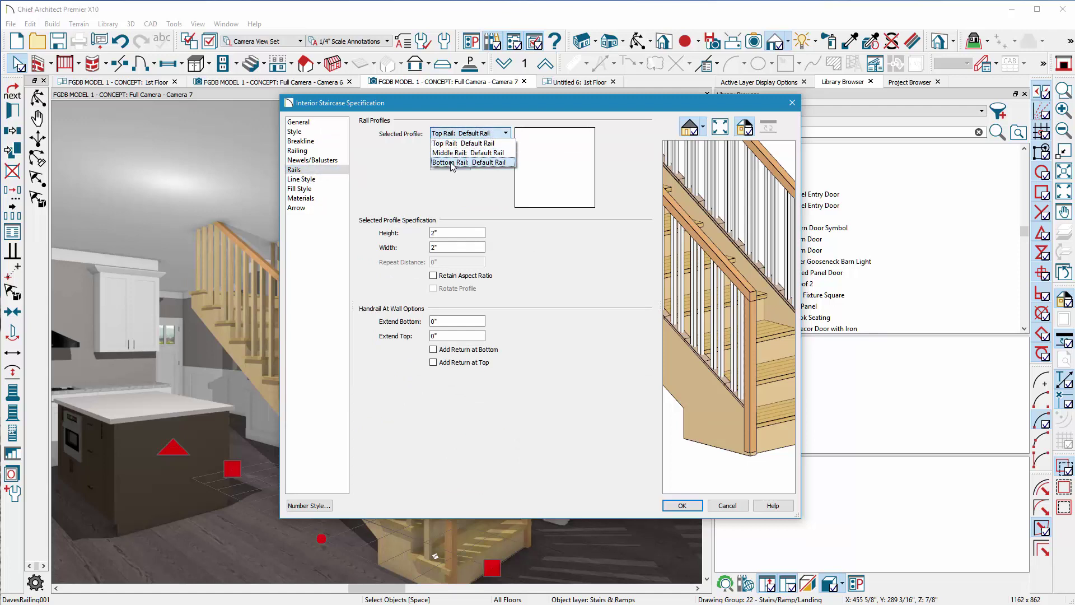
click(463, 143)
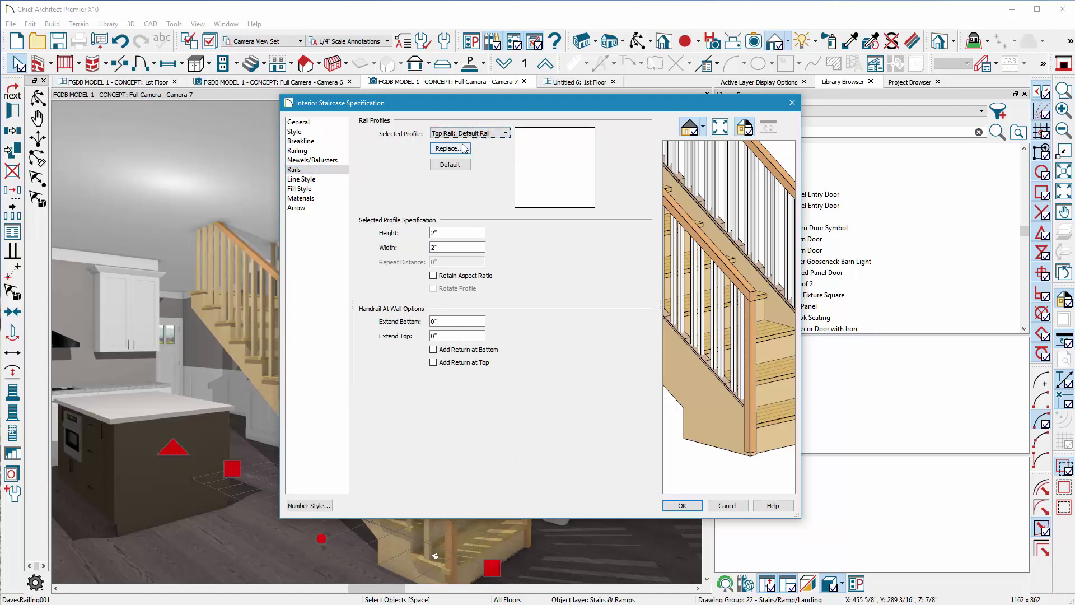
click(450, 149)
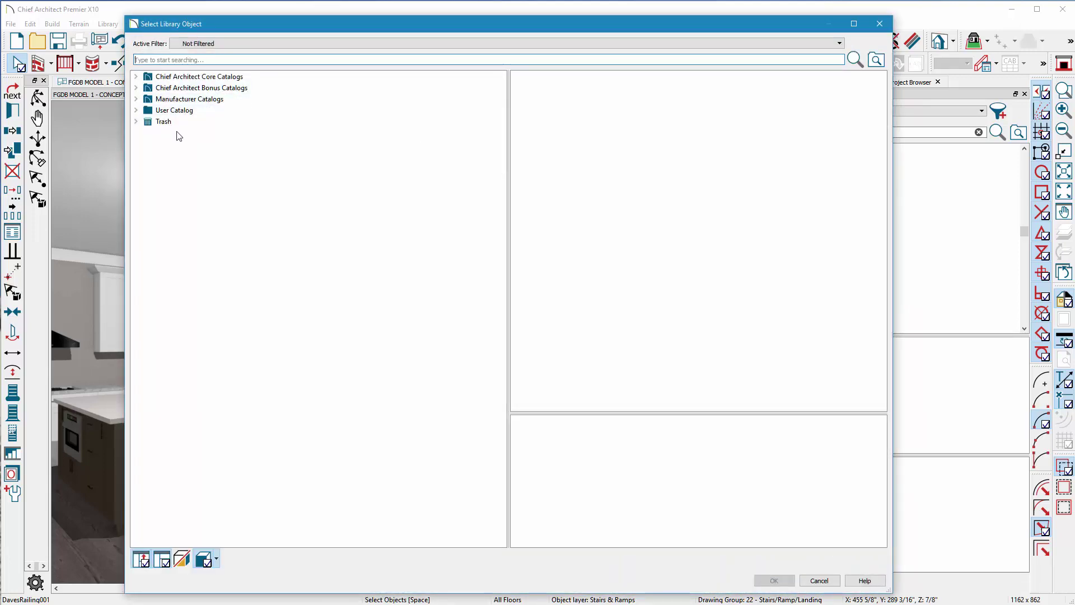
text(handrail)
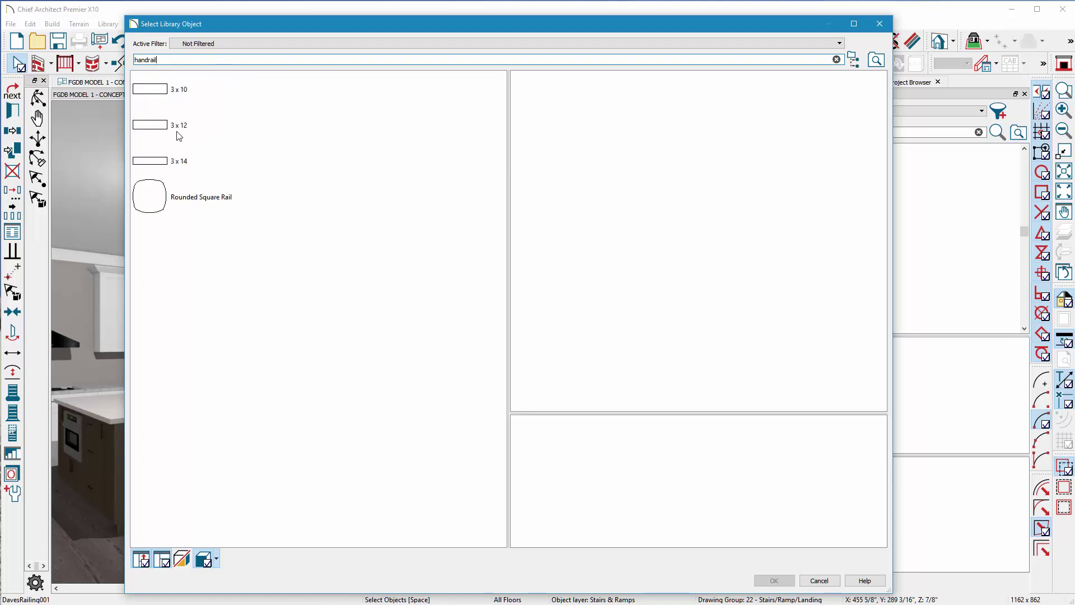
click(204, 196)
right_click(204, 196)
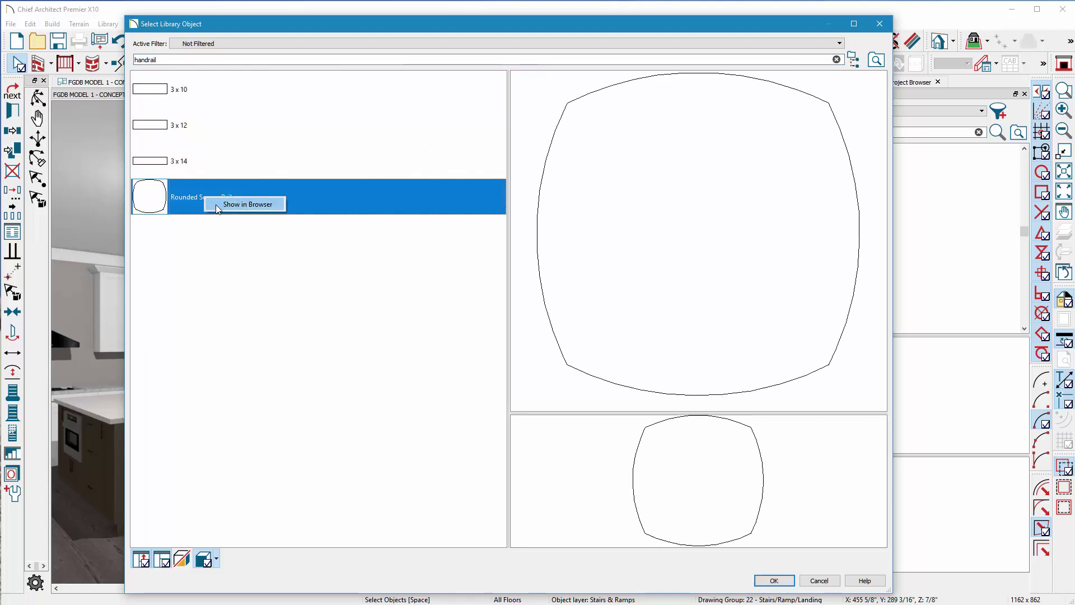
click(236, 204)
click(232, 213)
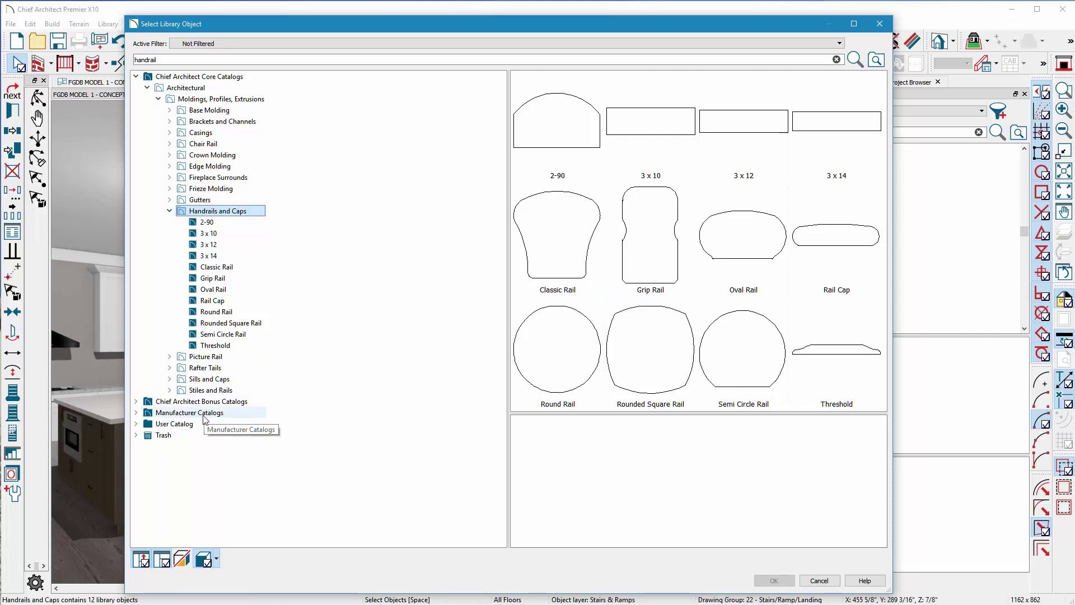
click(580, 273)
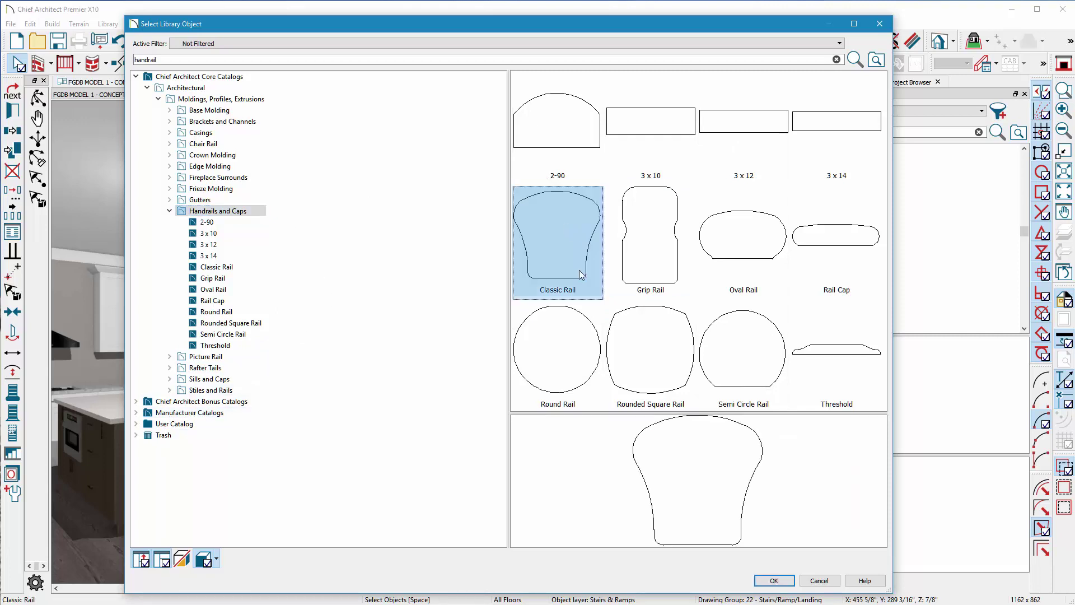
click(774, 580)
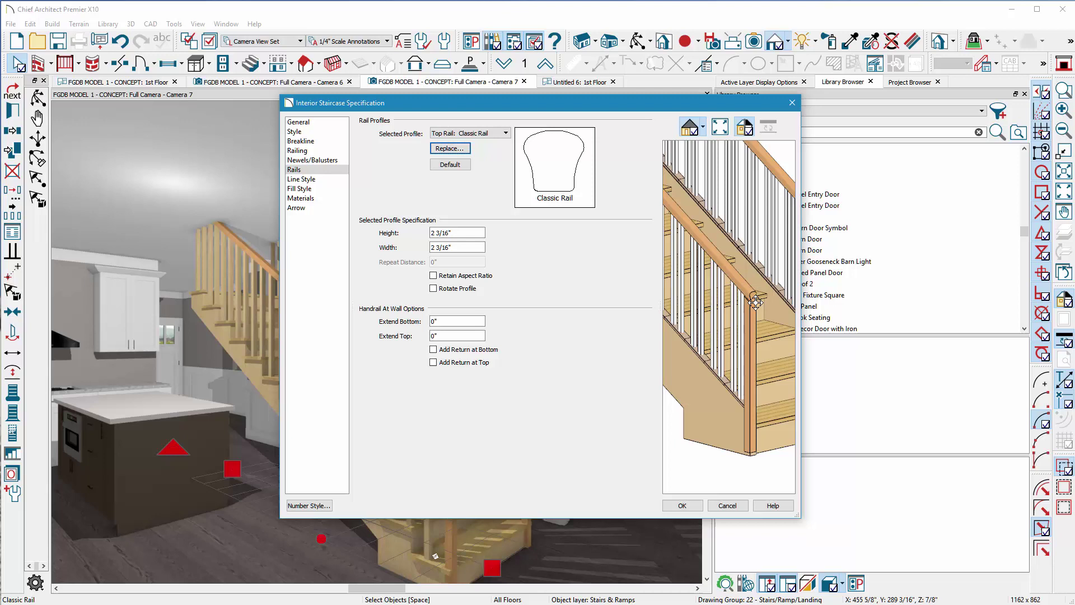
Step: Set the top rail width to 4" and apply the staircase changes
drag(755, 302, 678, 270)
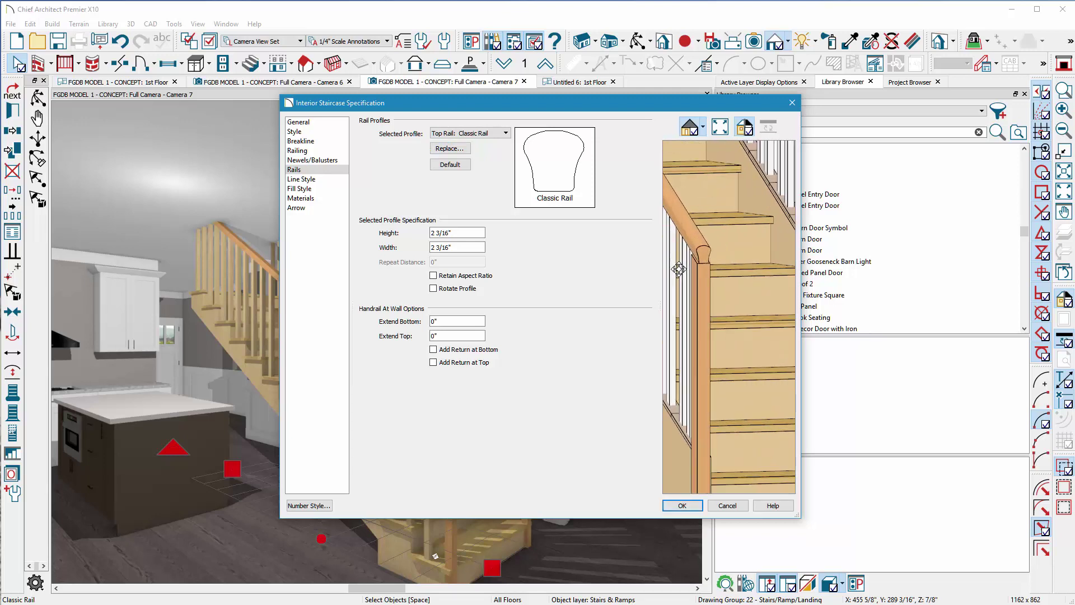
key(Tab)
text(4)
key(Tab)
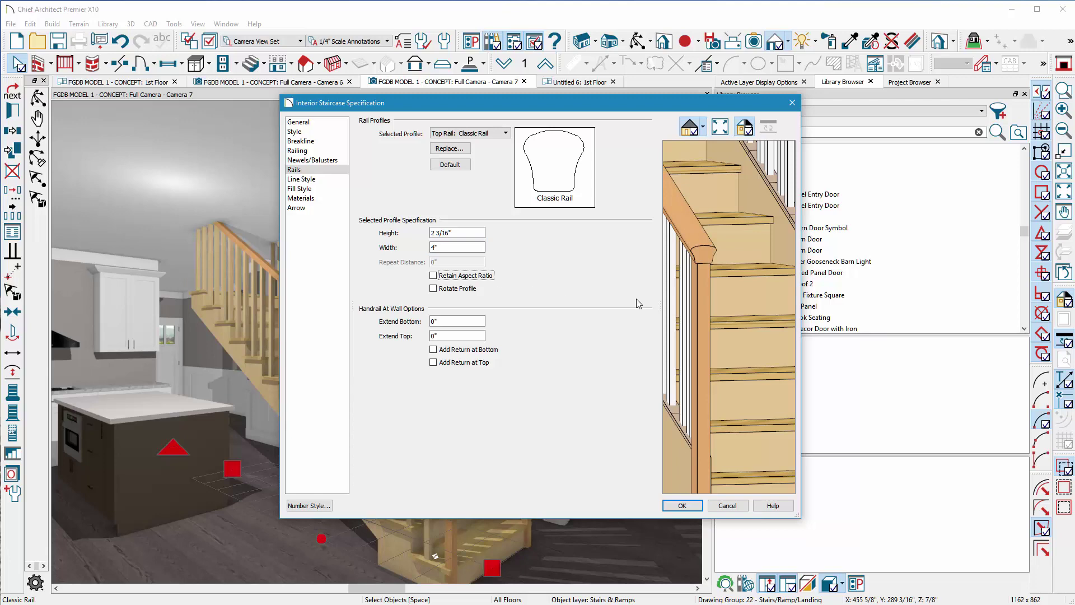
click(682, 506)
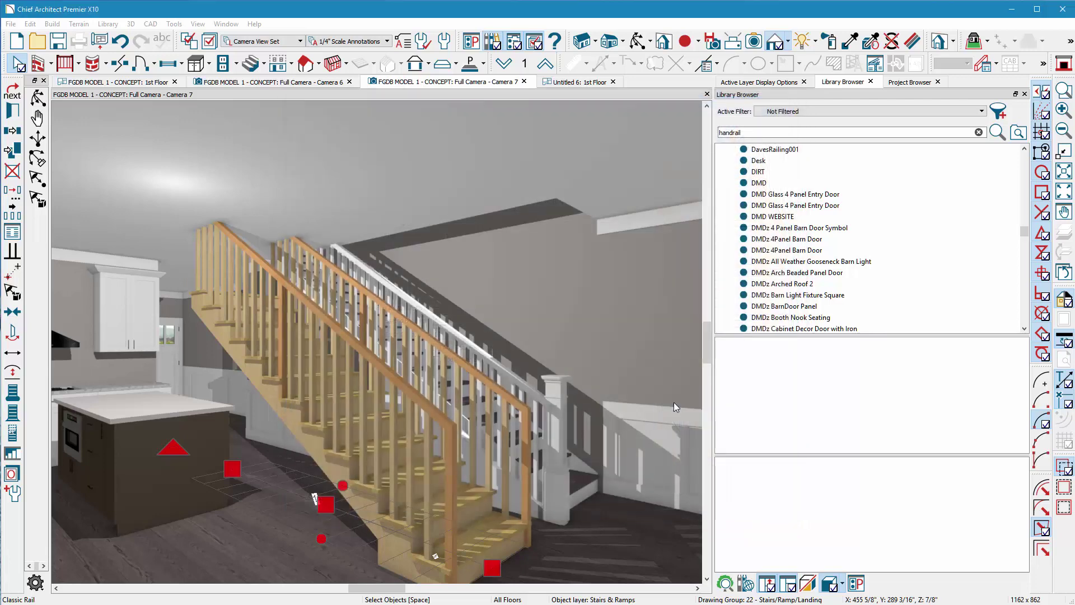
Step: Sample the white baluster colour and paint the handrail, newel posts and stringer with it
click(850, 41)
scroll(431, 500, up, 2)
scroll(431, 500, up, 2)
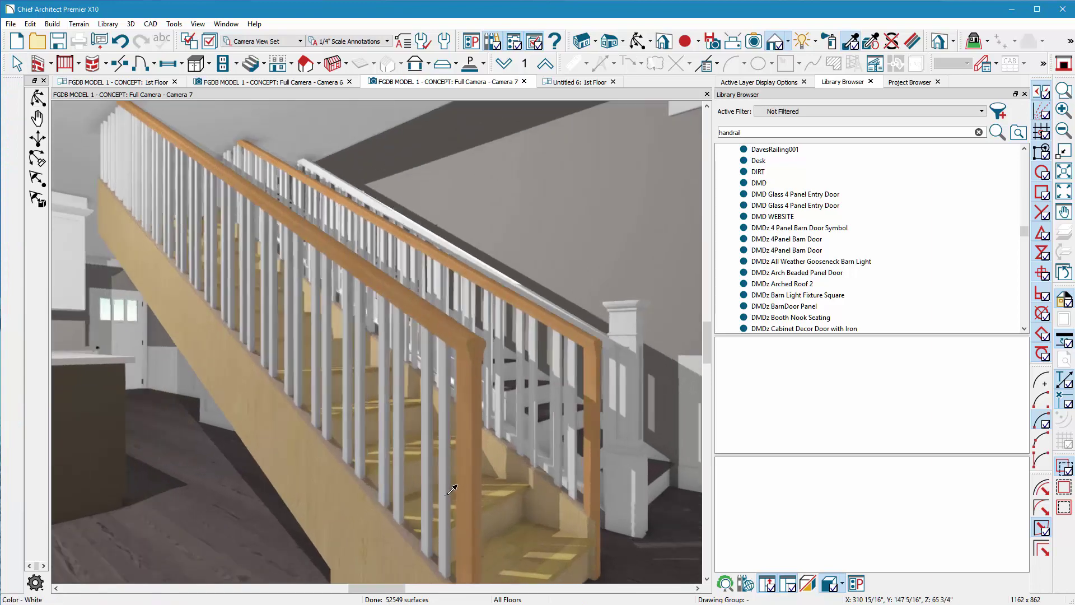
scroll(392, 515, up, 2)
click(348, 533)
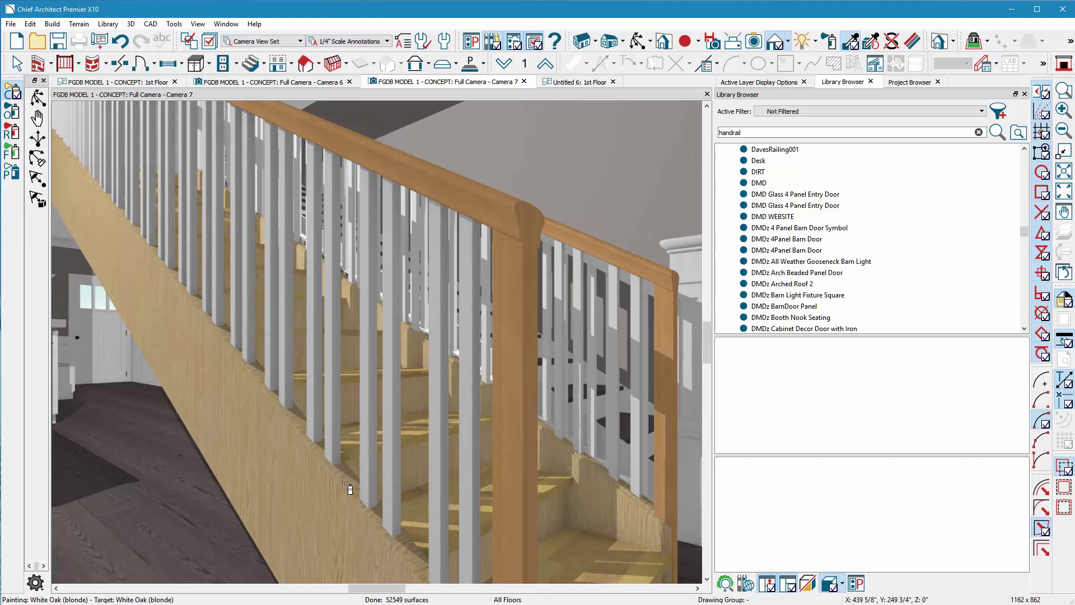
key(Escape)
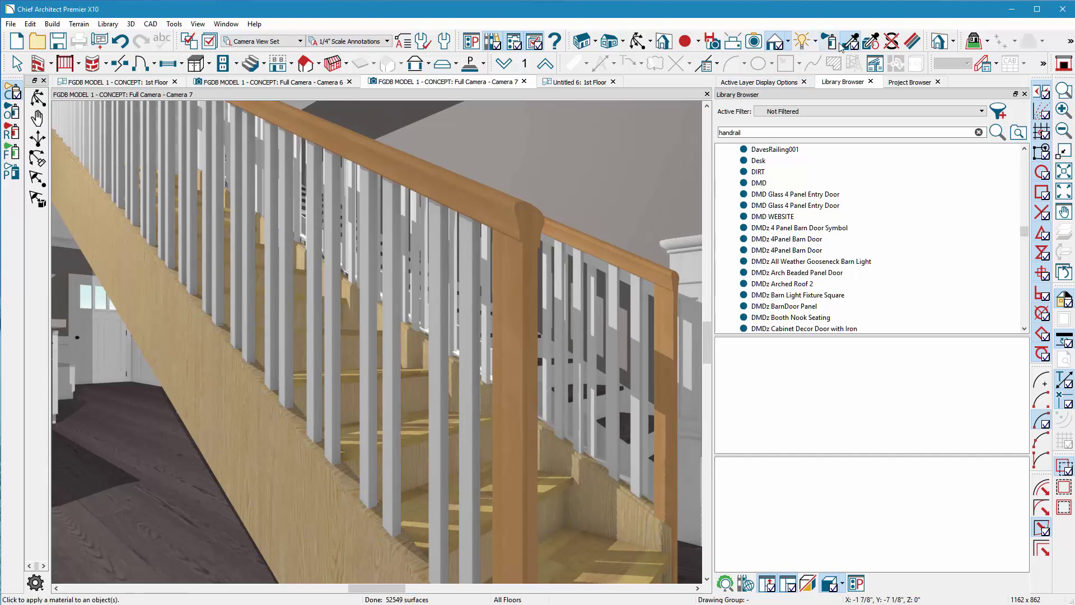
click(480, 276)
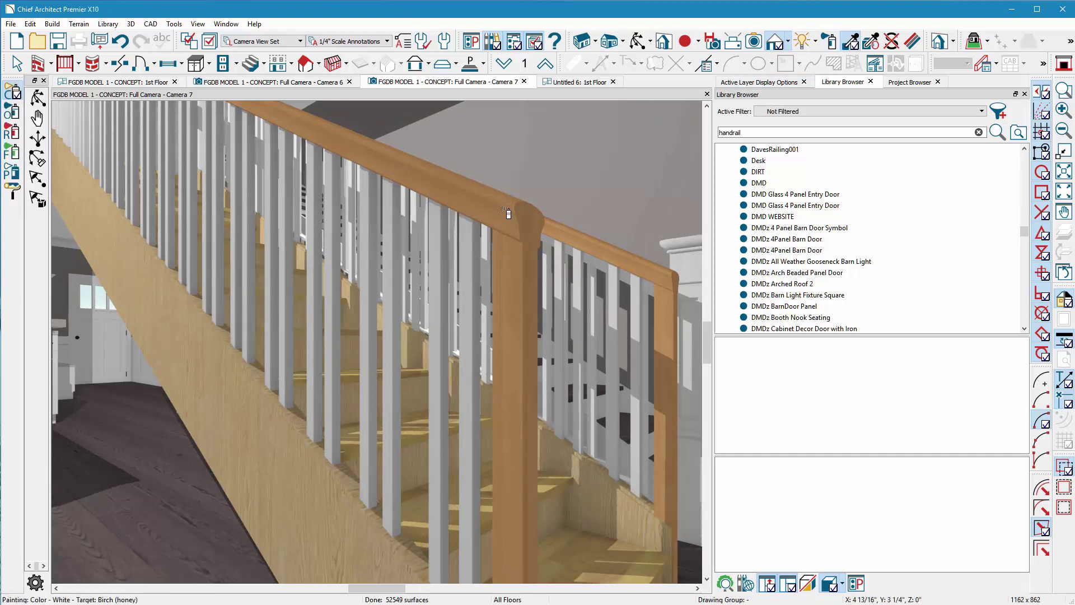
click(518, 266)
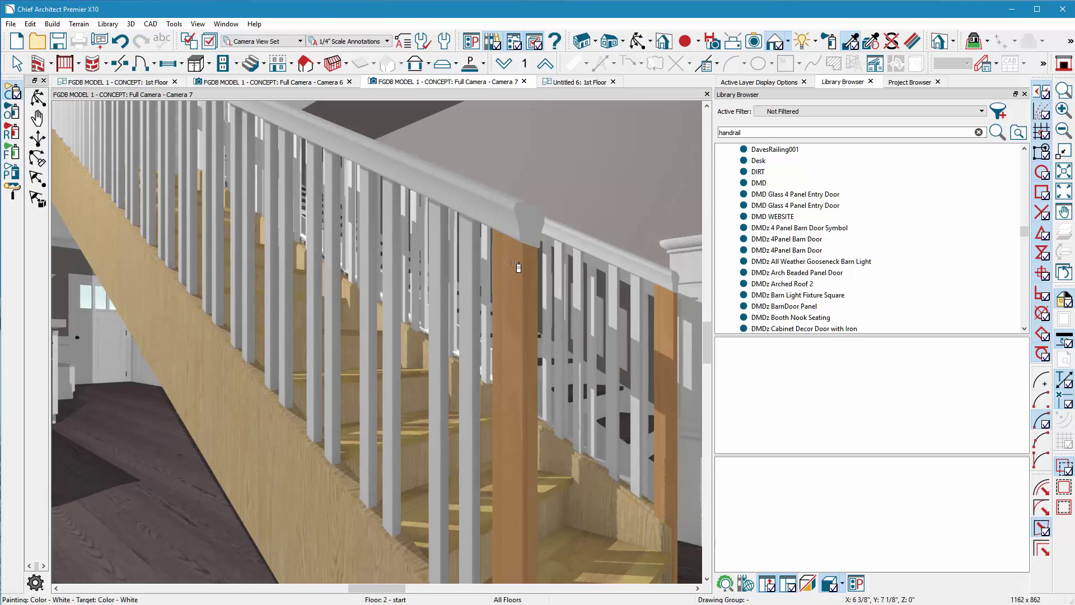
click(516, 265)
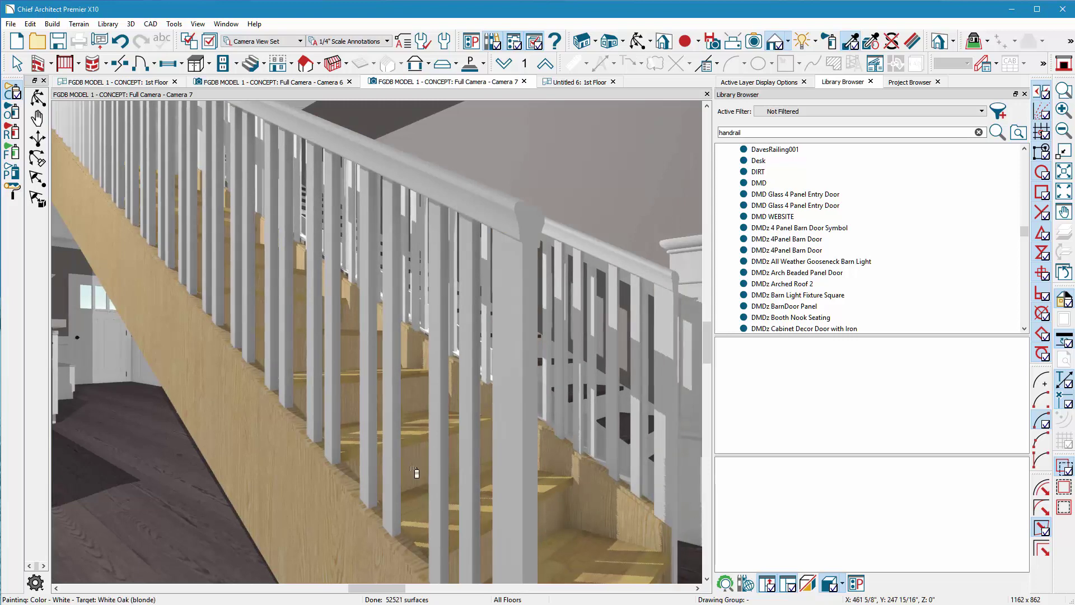
click(367, 489)
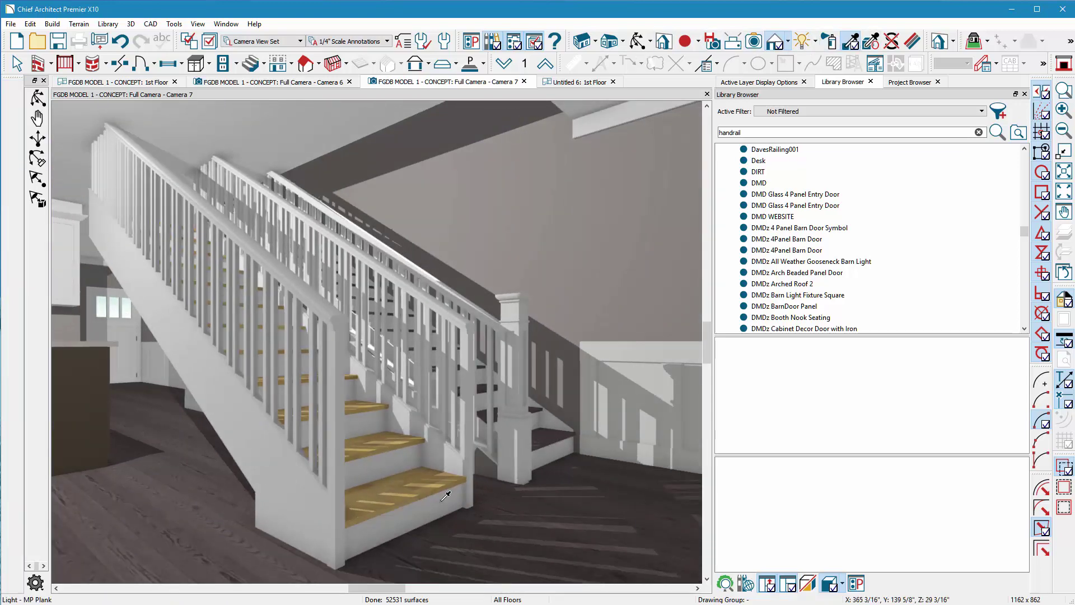
Step: Paint the treads with Granite Dream, then orbit the camera to view the finished staircase
click(408, 504)
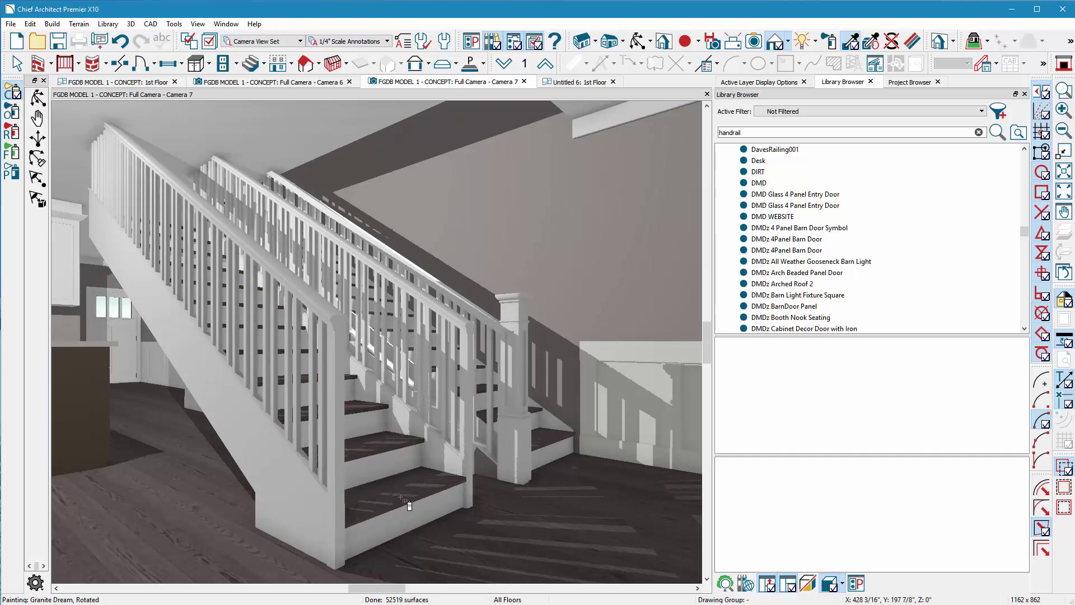
key(space)
click(640, 43)
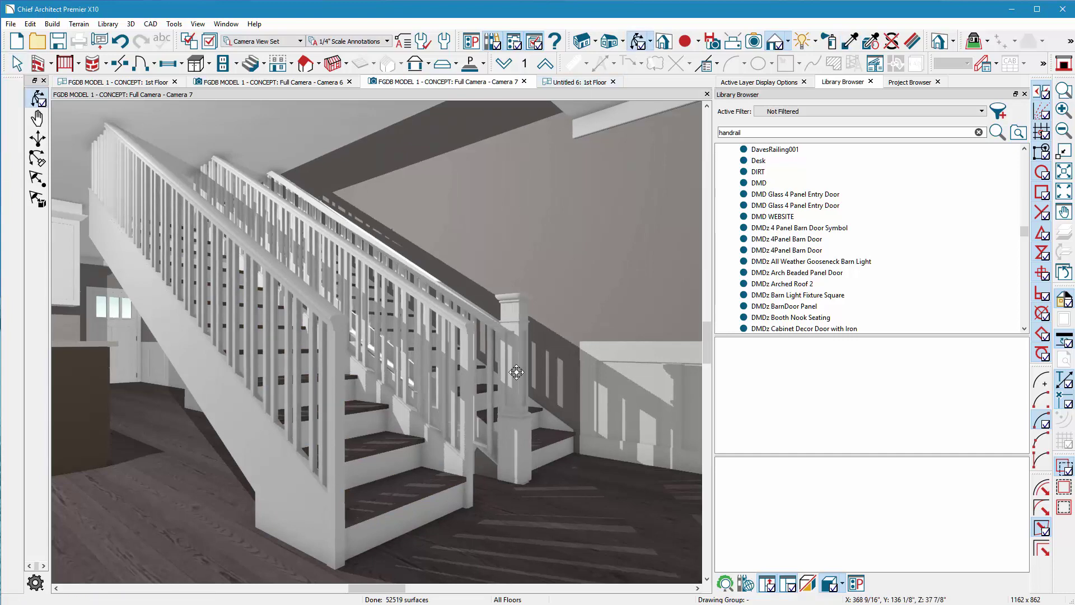
drag(387, 359, 487, 309)
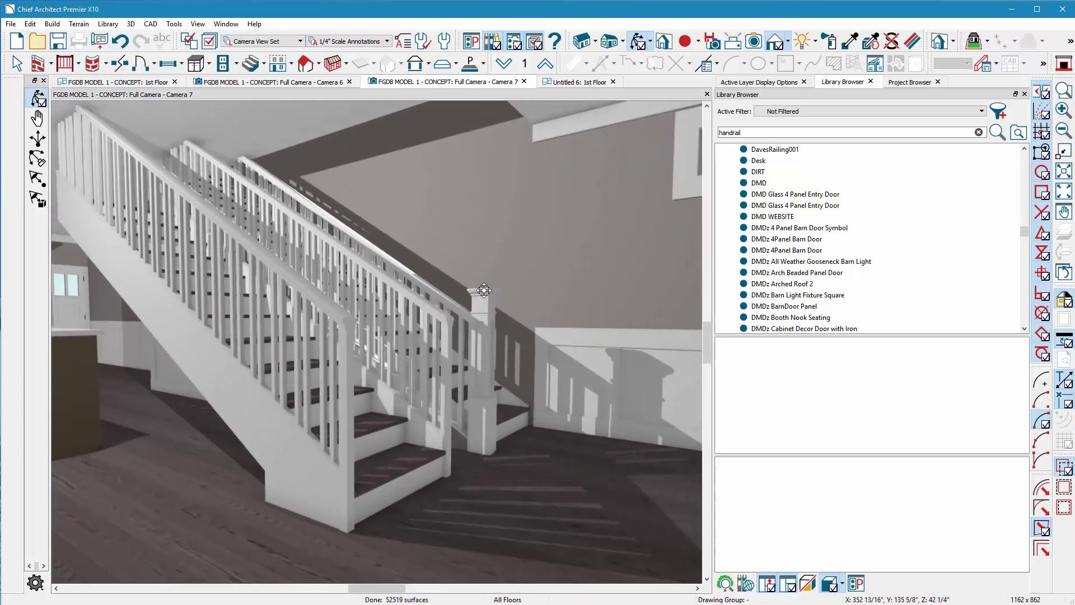
drag(477, 325, 387, 363)
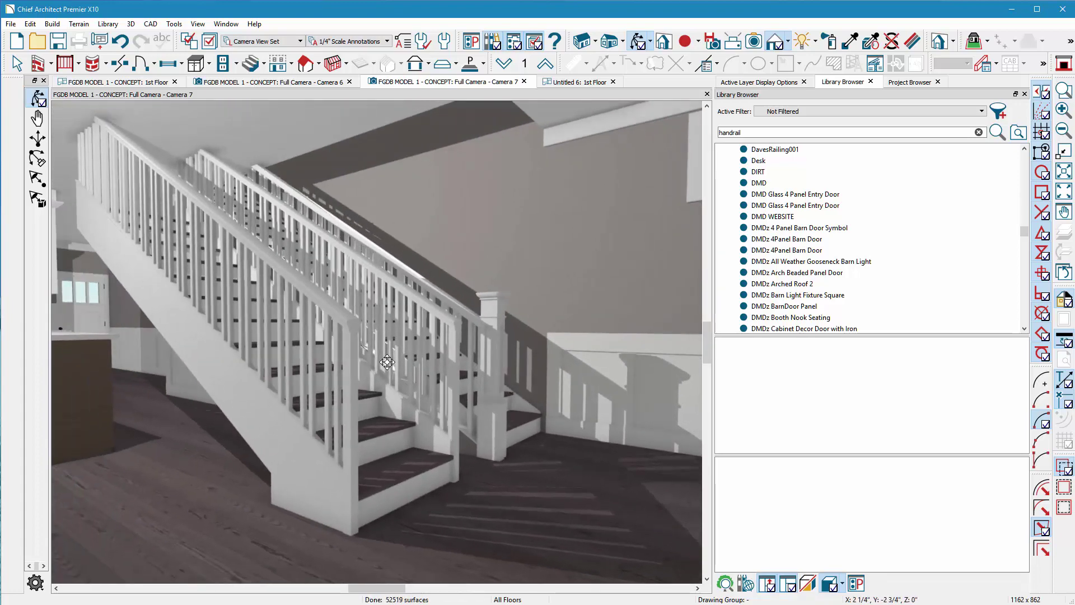